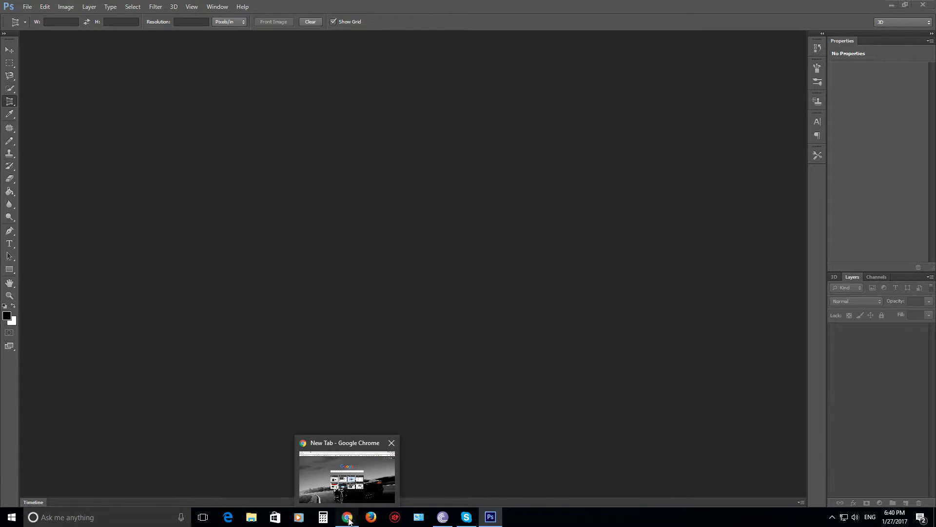
Step: Bring the Google Chrome new tab window to the front from the taskbar
{"action": "left_click", "coordinate": [348, 515]}
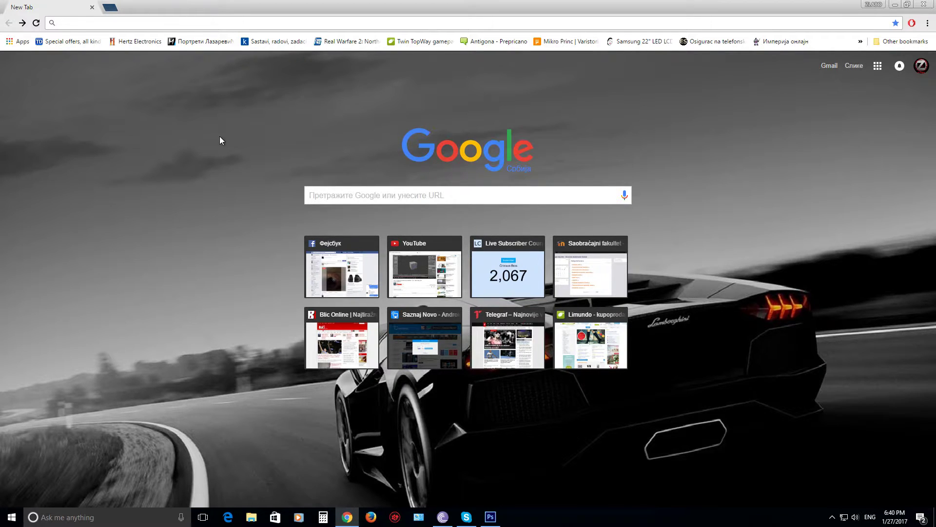
Step: Search images for 'how to make youtube banner', preview the 2560 × 1440 template, then minimize Chrome
{"action": "type", "text": "how+to+make+youtube+banner"}
{"action": "key", "text": "Return"}
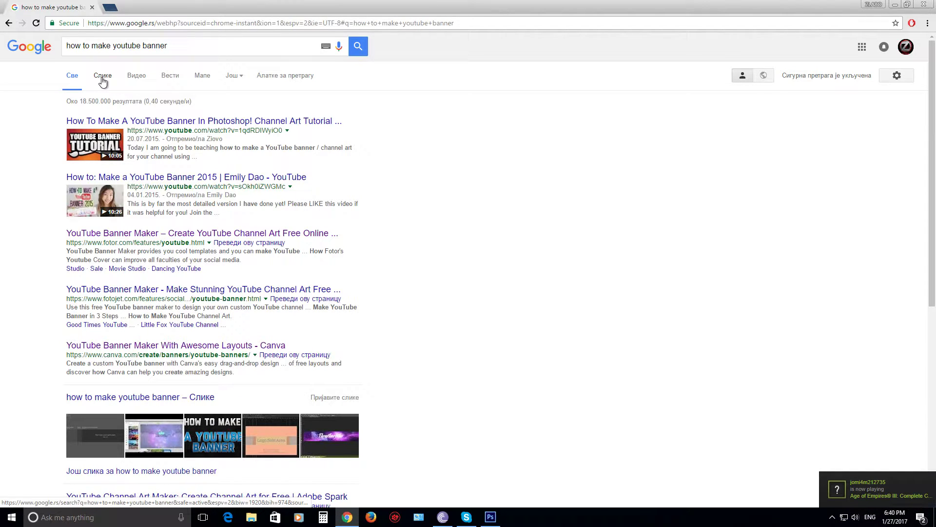
{"action": "left_click", "coordinate": [101, 77]}
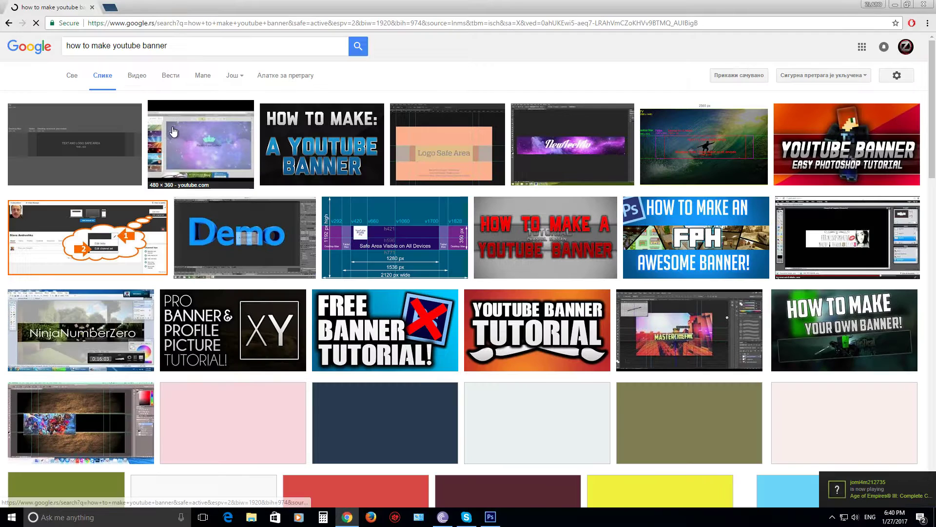
{"action": "left_click", "coordinate": [111, 129]}
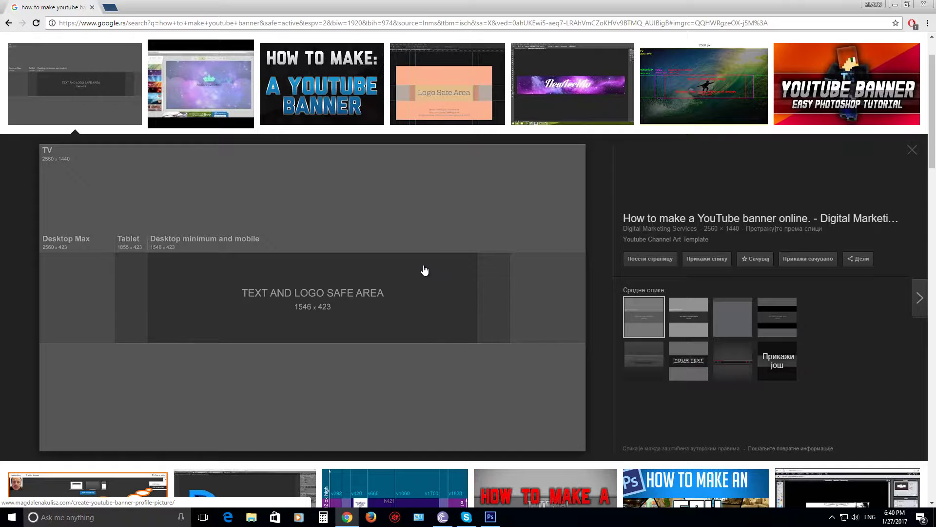
{"action": "left_click", "coordinate": [892, 5]}
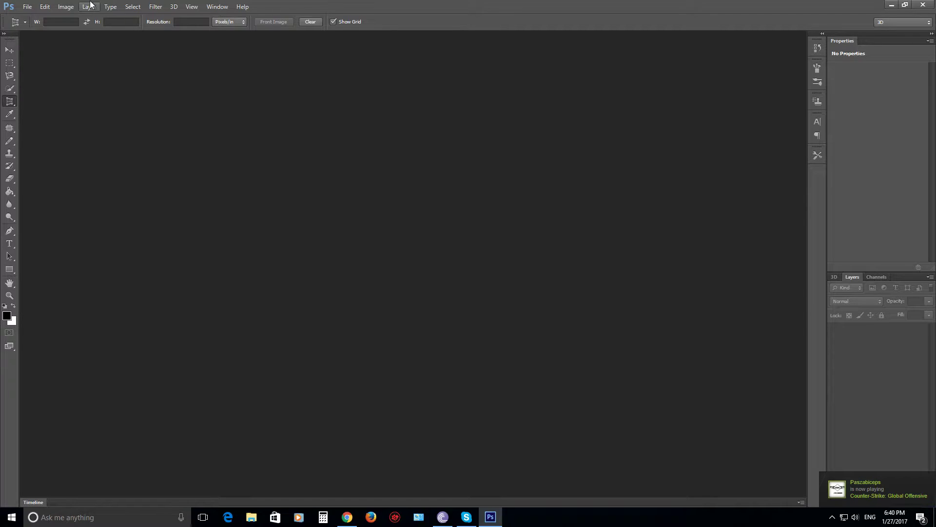
Step: Make a new Untitled-1 document: 2560 × 1440 px, 72 ppi, transparent background
{"action": "left_click", "coordinate": [28, 6]}
{"action": "left_click", "coordinate": [34, 19]}
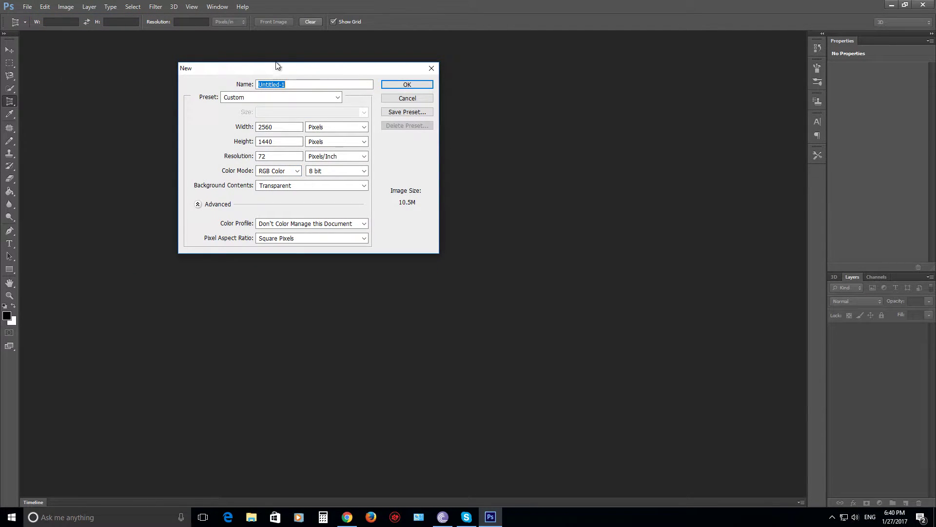
{"action": "left_click_drag", "start_coordinate": [334, 68], "coordinate": [352, 110]}
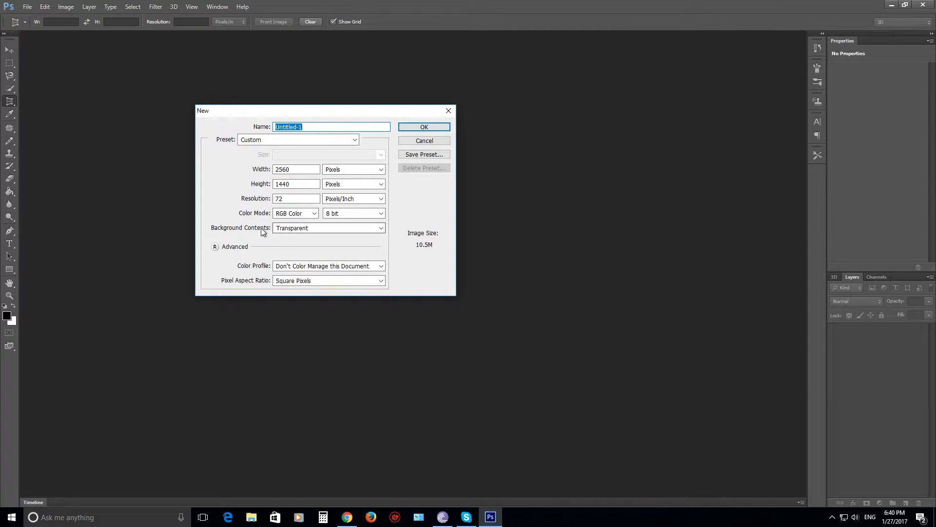
{"action": "left_click", "coordinate": [307, 228]}
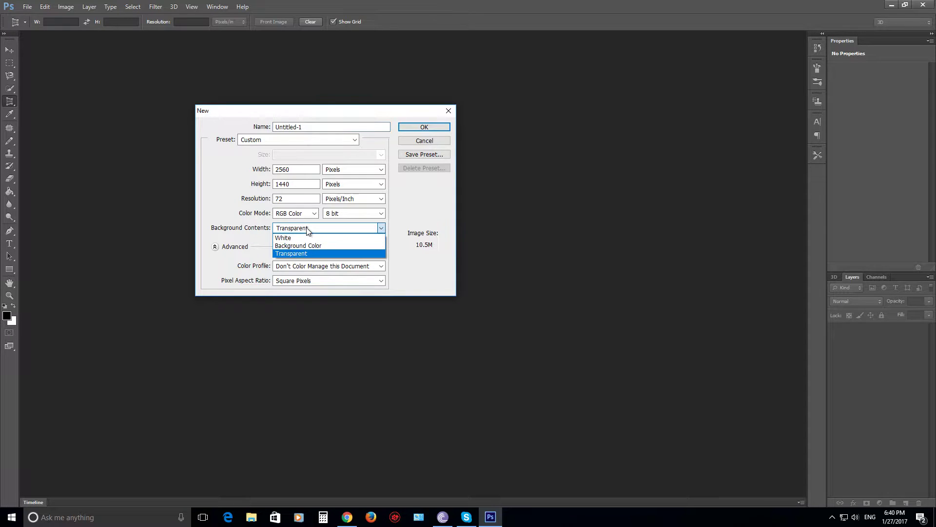
{"action": "left_click", "coordinate": [299, 255]}
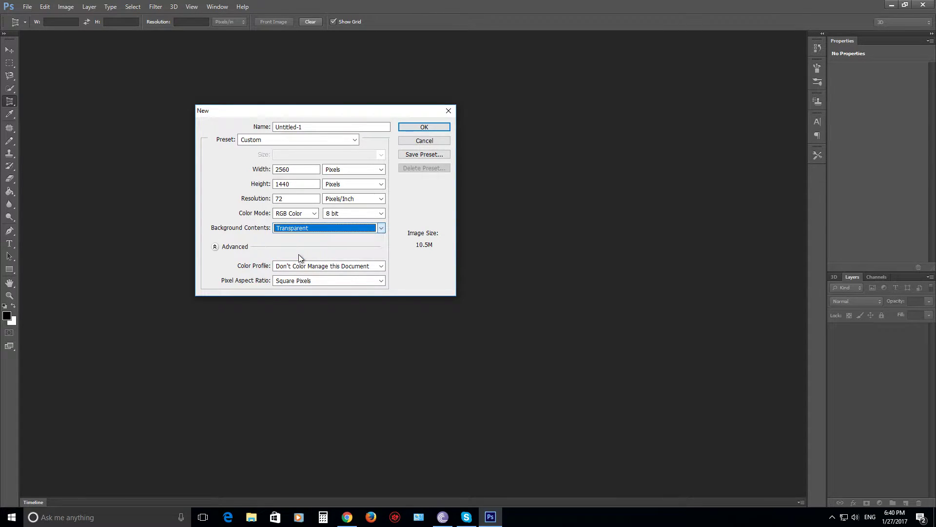
{"action": "left_click", "coordinate": [424, 126]}
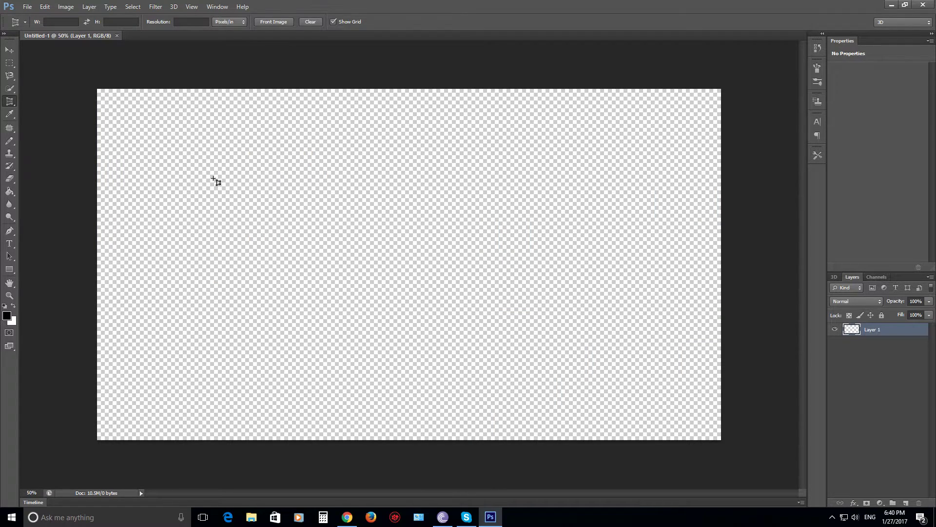
Step: Open Channel-Art-Template-Photoshop.jpg from Radovi and select its entire canvas with the Move tool
{"action": "left_click", "coordinate": [27, 6]}
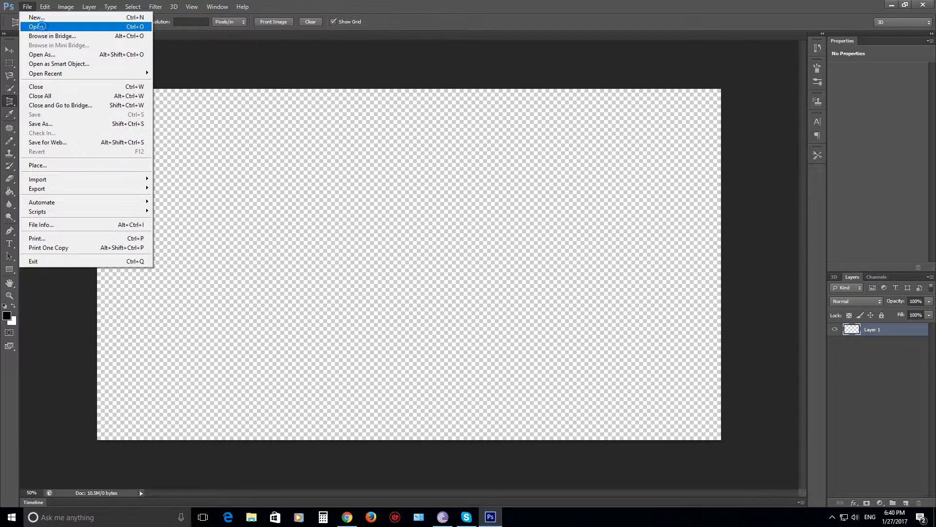
{"action": "left_click", "coordinate": [41, 23]}
{"action": "mouse_move", "coordinate": [625, 139]}
{"action": "left_mouse_down"}
{"action": "mouse_move", "coordinate": [621, 224]}
{"action": "mouse_move", "coordinate": [622, 195]}
{"action": "left_mouse_up"}
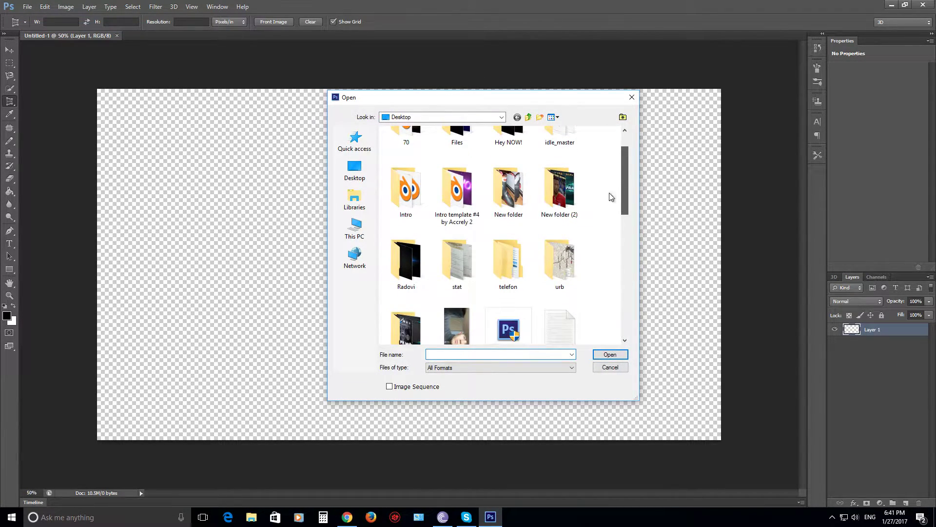
{"action": "double_click", "coordinate": [405, 273]}
{"action": "left_click", "coordinate": [566, 163]}
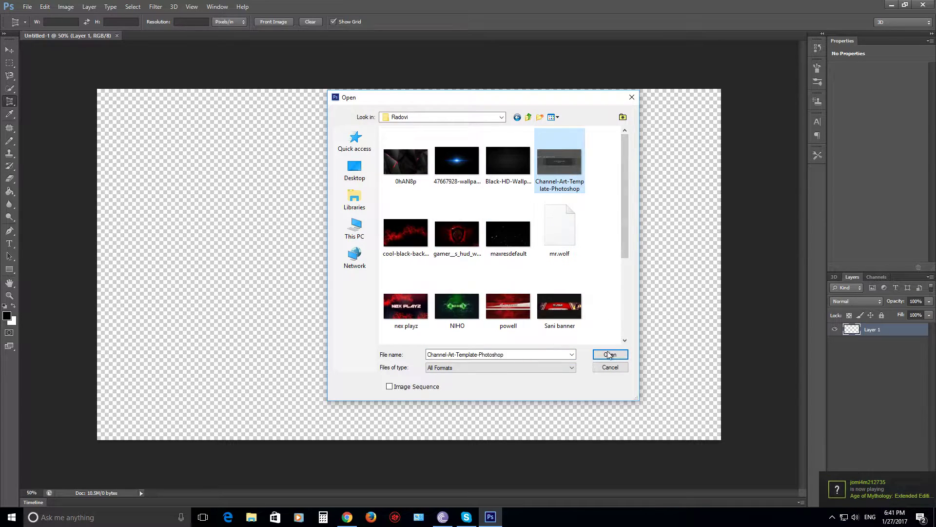
{"action": "left_click", "coordinate": [614, 354]}
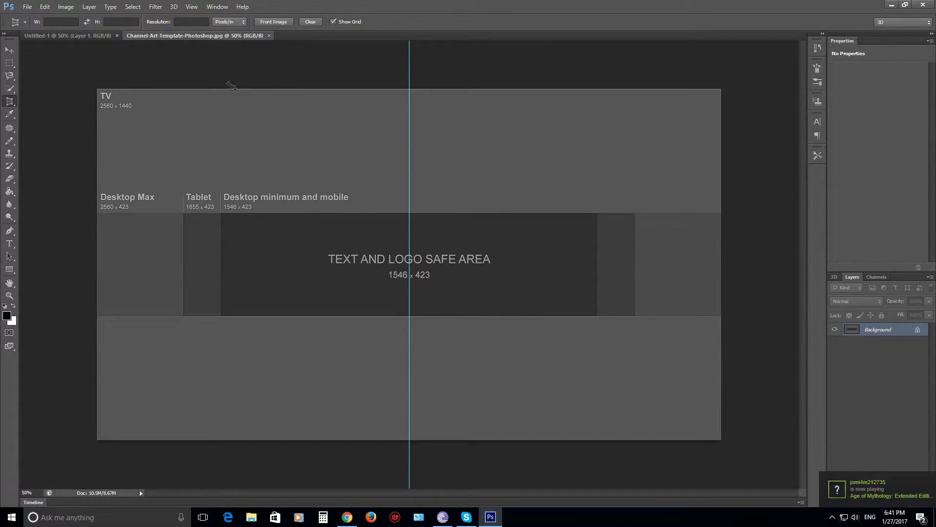
{"action": "left_click", "coordinate": [9, 50]}
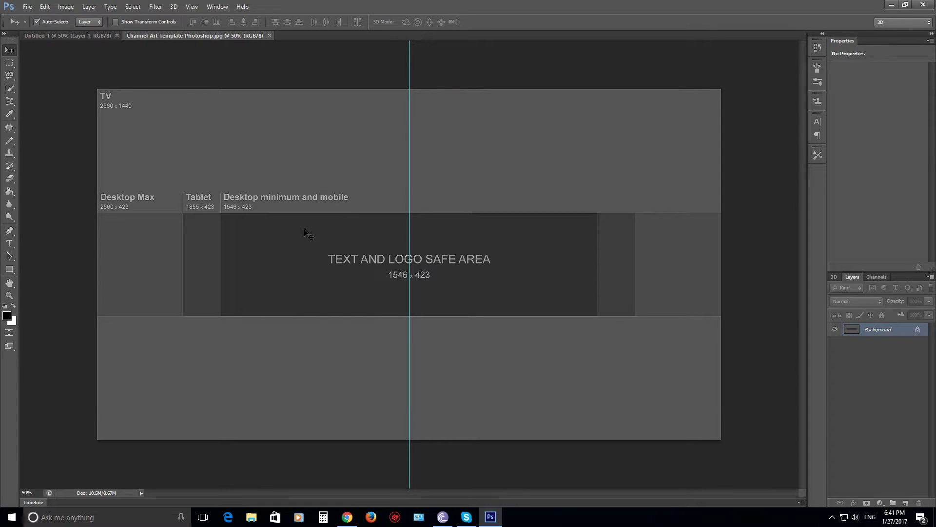
{"action": "key", "text": "ctrl+a"}
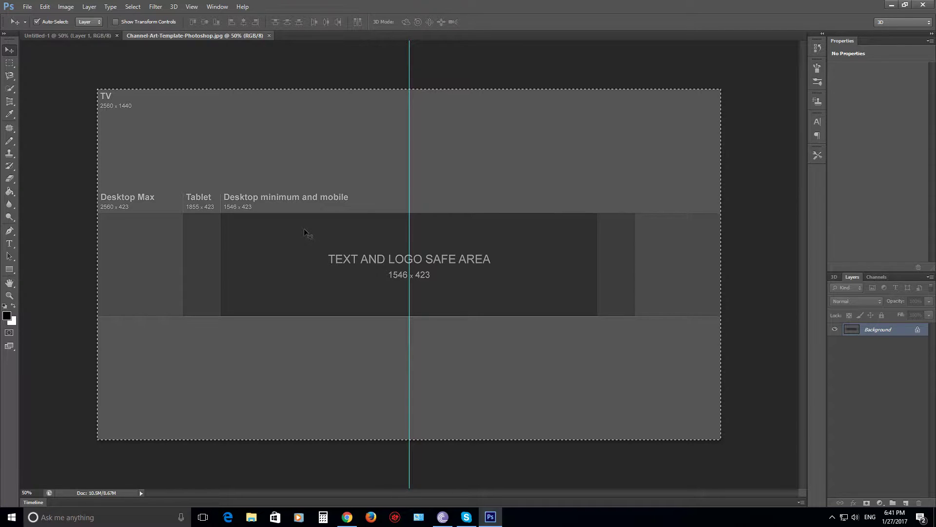
Step: Drag the channel art template onto the Untitled-1 canvas as Layer 1
{"action": "mouse_move", "coordinate": [223, 166]}
{"action": "left_mouse_down"}
{"action": "mouse_move", "coordinate": [316, 199]}
{"action": "mouse_move", "coordinate": [371, 168]}
{"action": "mouse_move", "coordinate": [373, 177]}
{"action": "left_mouse_up"}
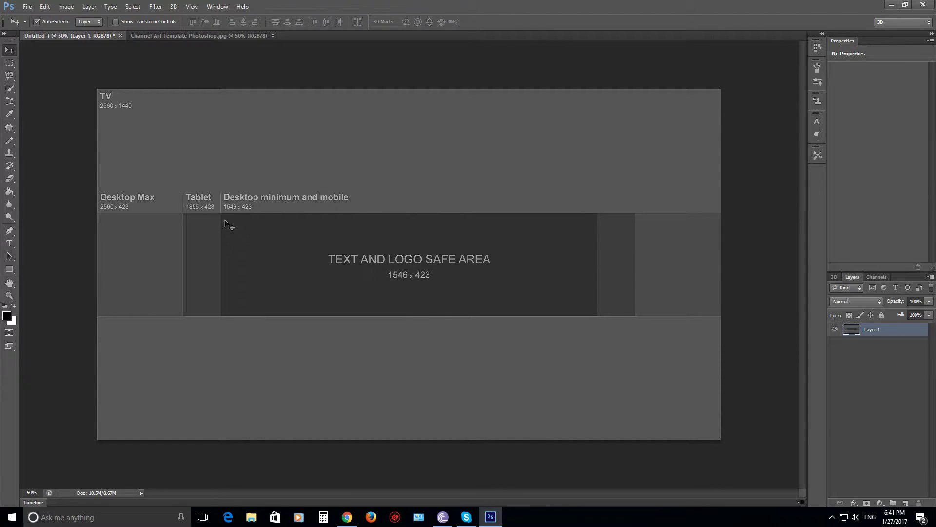
{"action": "left_click", "coordinate": [10, 269]}
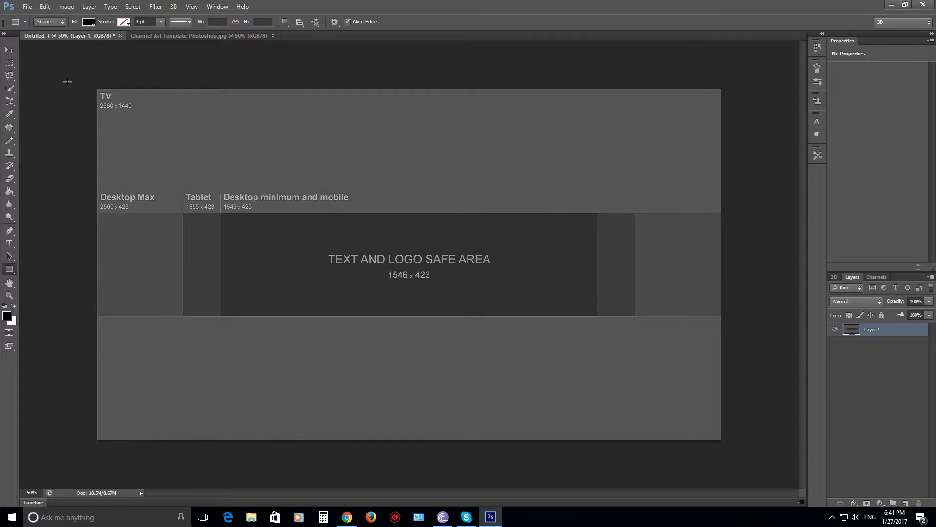
Step: Cover the template's top and bottom bands with black rectangles, then begin placing an image
{"action": "left_click_drag", "start_coordinate": [58, 80], "coordinate": [735, 213]}
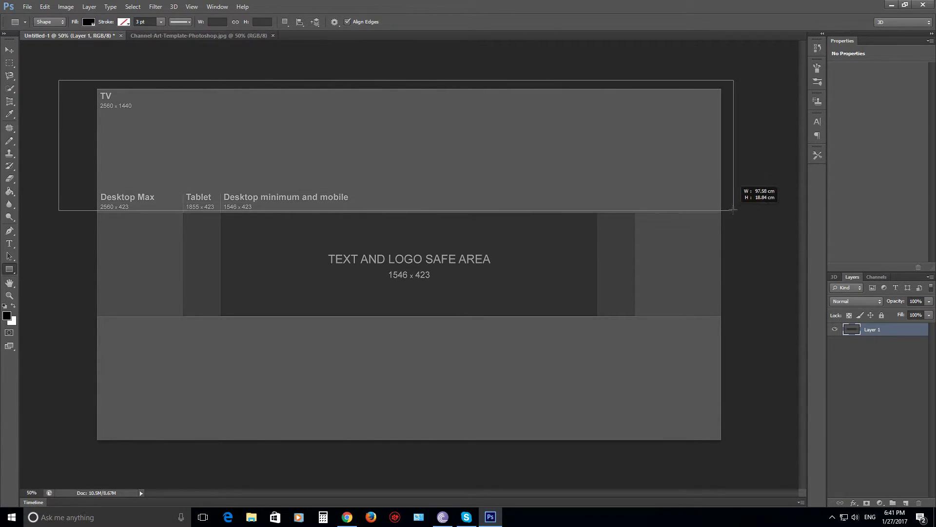
{"action": "left_click_drag", "start_coordinate": [735, 213], "coordinate": [732, 213]}
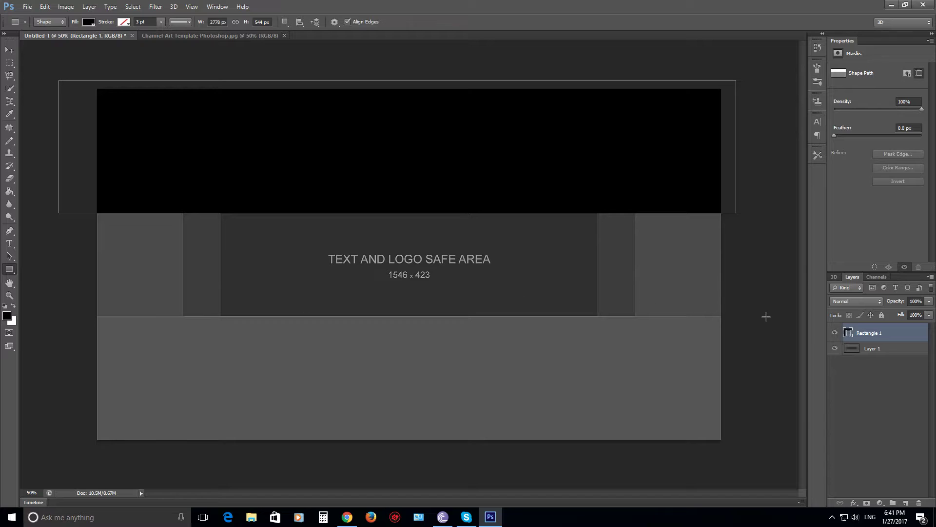
{"action": "left_click_drag", "start_coordinate": [728, 316], "coordinate": [72, 453]}
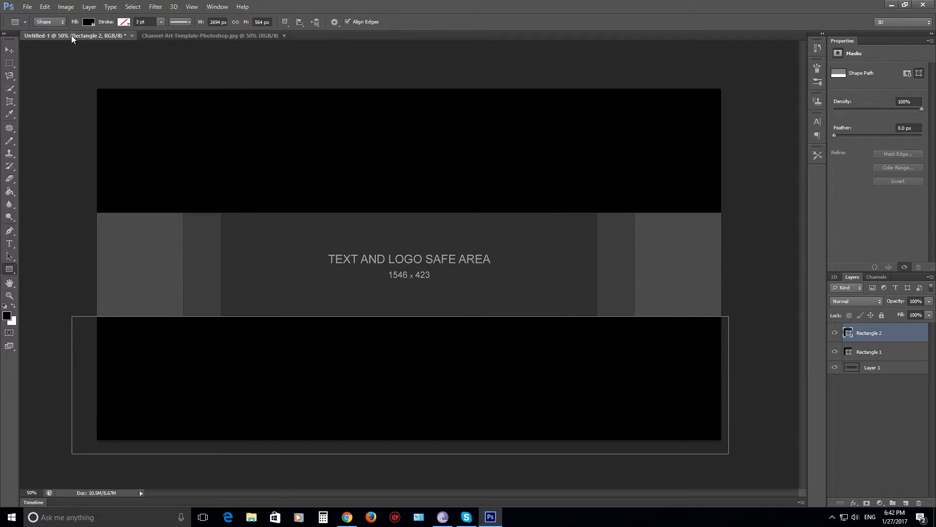
{"action": "left_click", "coordinate": [28, 7]}
{"action": "left_click", "coordinate": [39, 166]}
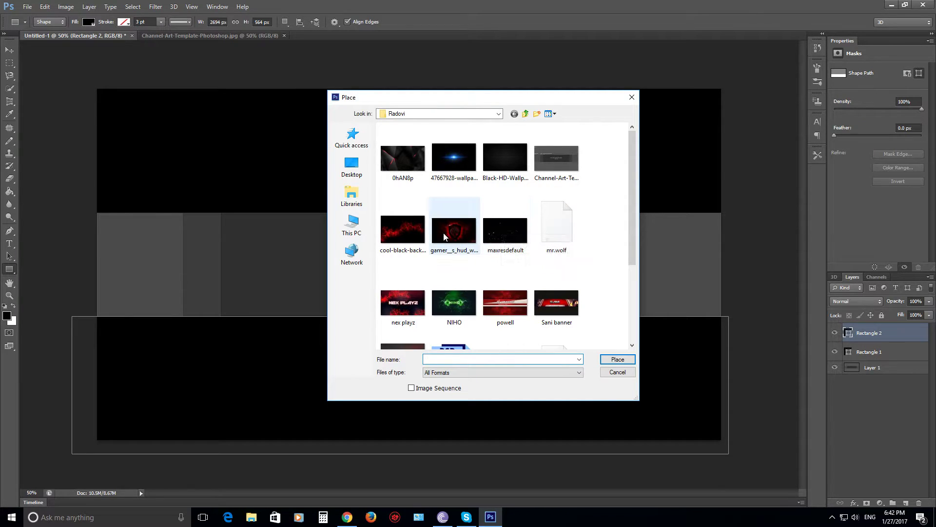
Step: Run a Google Images search for 'black background hd' and scroll through the dark results
{"action": "left_click", "coordinate": [347, 517]}
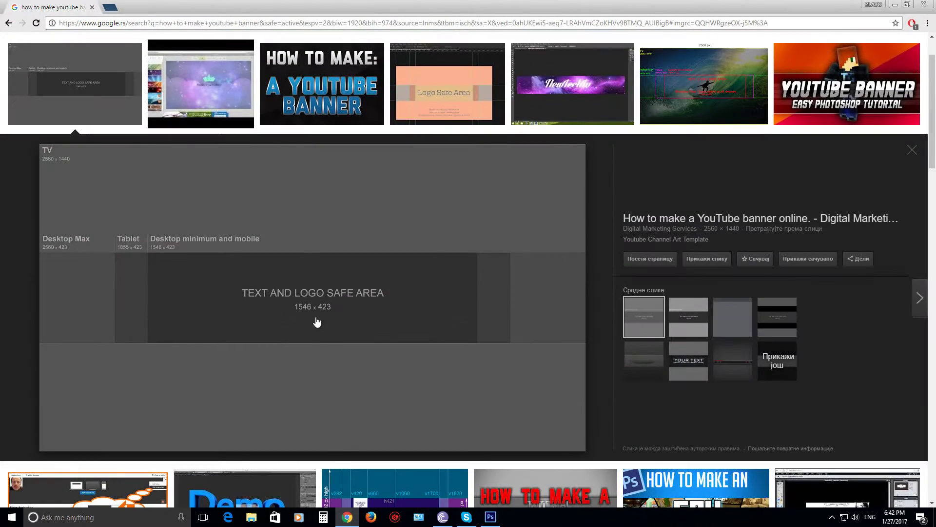
{"action": "scroll", "coordinate": [288, 113], "scroll_direction": "up", "scroll_amount": 2}
{"action": "left_click", "coordinate": [178, 46]}
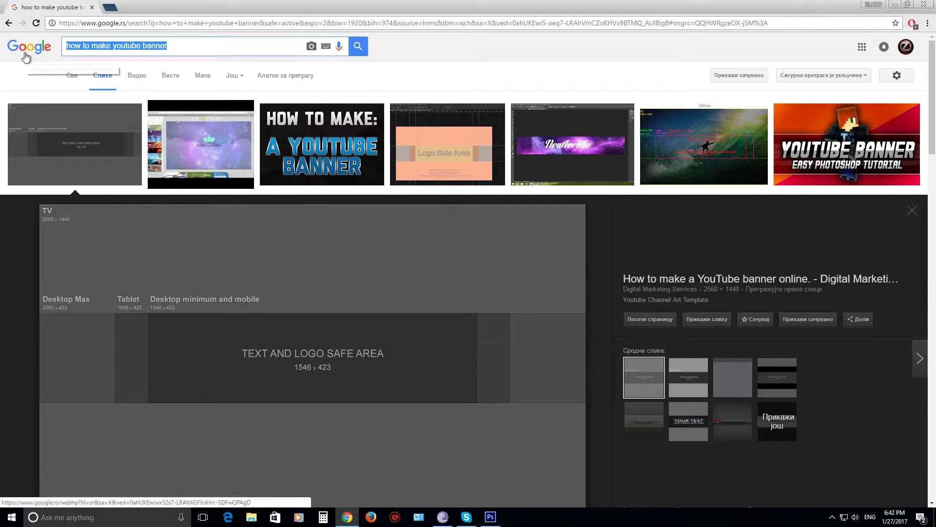
{"action": "type", "text": "black"}
{"action": "key", "text": "Down"}
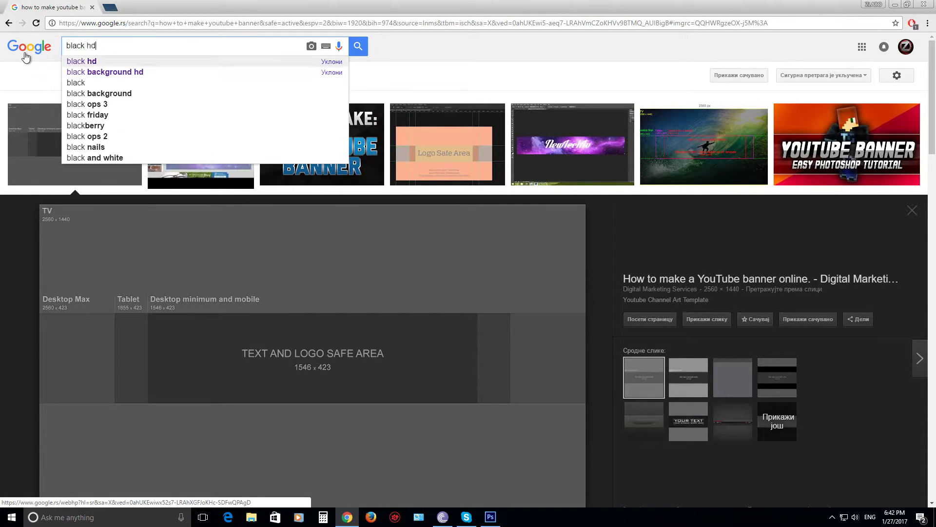
{"action": "key", "text": "Down"}
{"action": "key", "text": "Return"}
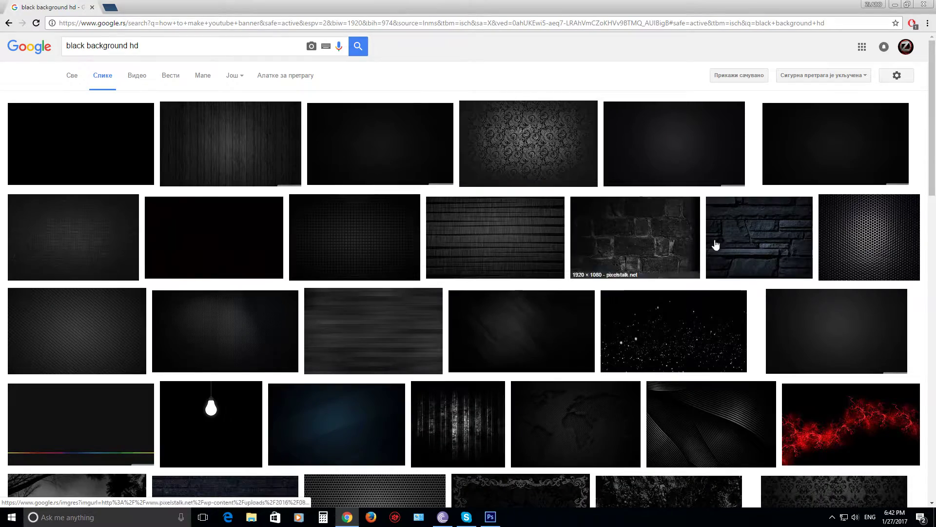
{"action": "scroll", "coordinate": [827, 258], "scroll_direction": "down", "scroll_amount": 2}
{"action": "scroll", "coordinate": [412, 268], "scroll_direction": "down", "scroll_amount": 4}
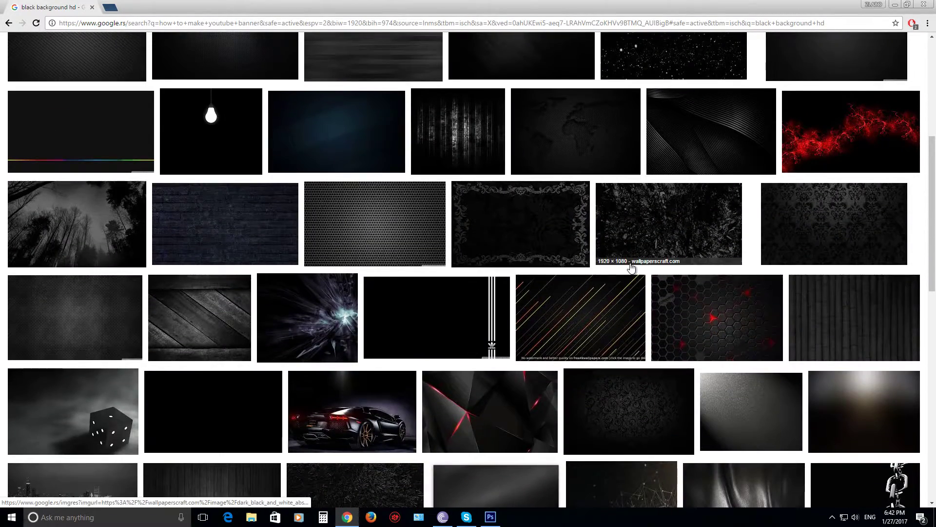
{"action": "scroll", "coordinate": [625, 268], "scroll_direction": "down", "scroll_amount": 1}
{"action": "scroll", "coordinate": [625, 269], "scroll_direction": "down", "scroll_amount": 3}
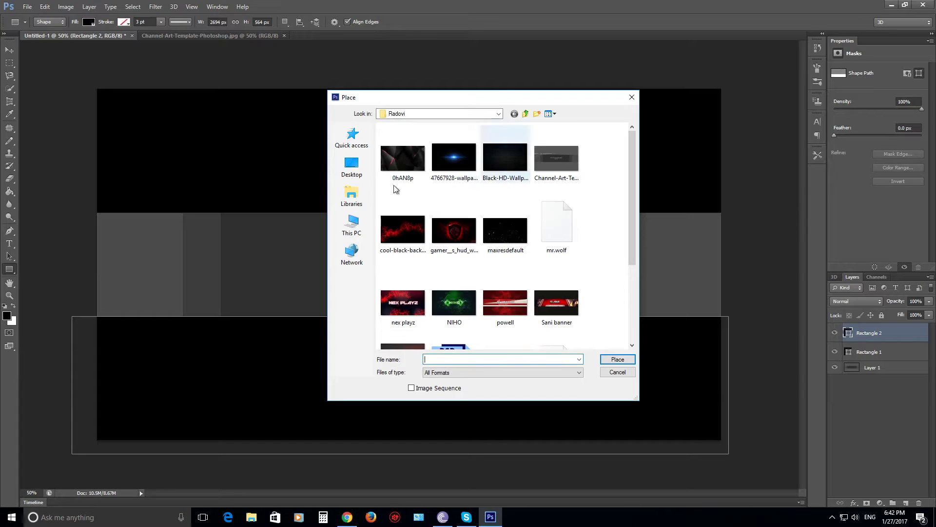
Step: Place cool-black-background-4 and stretch it to the canvas's top-left, right and bottom edges
{"action": "scroll", "coordinate": [469, 212], "scroll_direction": "down", "scroll_amount": 3}
{"action": "scroll", "coordinate": [469, 212], "scroll_direction": "up", "scroll_amount": 3}
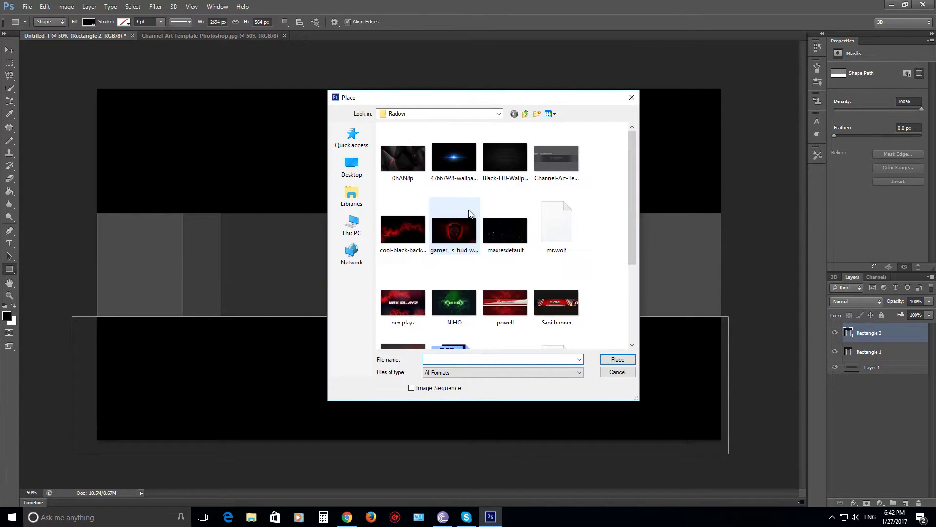
{"action": "left_click", "coordinate": [390, 228]}
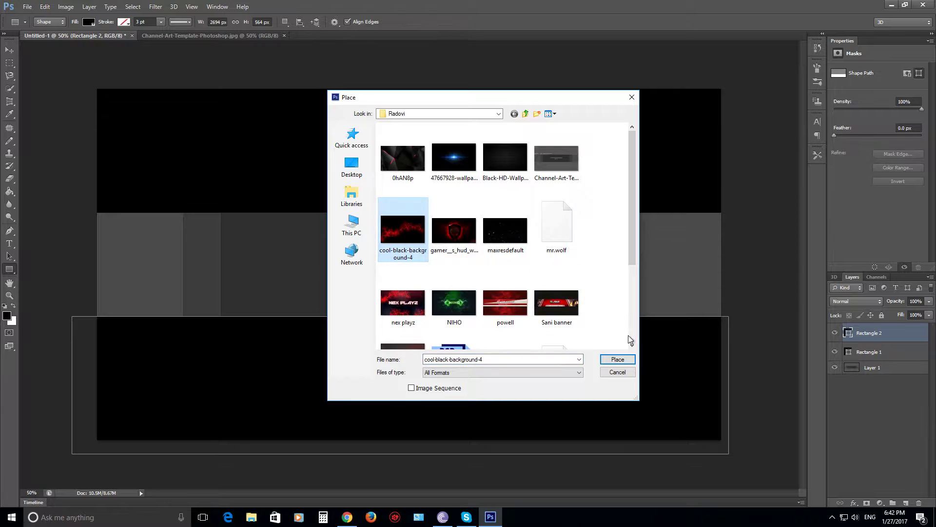
{"action": "left_click", "coordinate": [619, 359]}
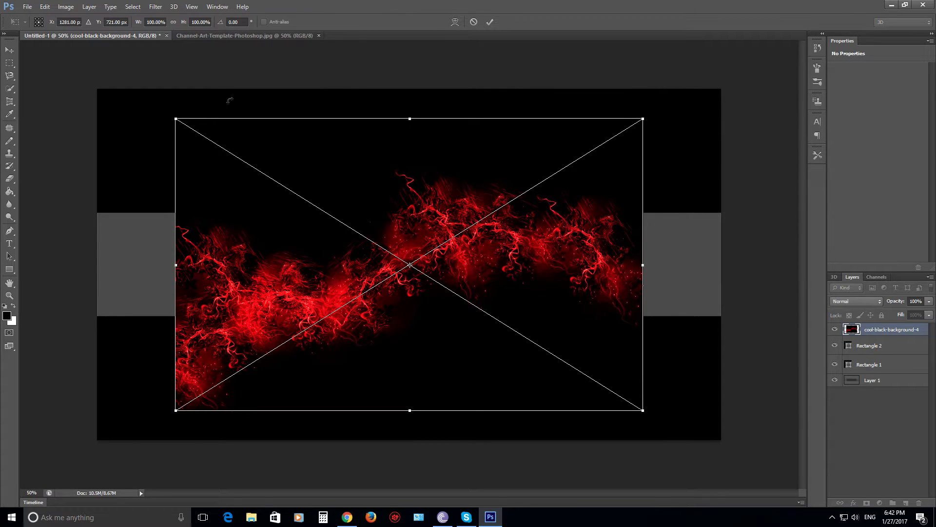
{"action": "left_click_drag", "start_coordinate": [176, 119], "coordinate": [98, 89]}
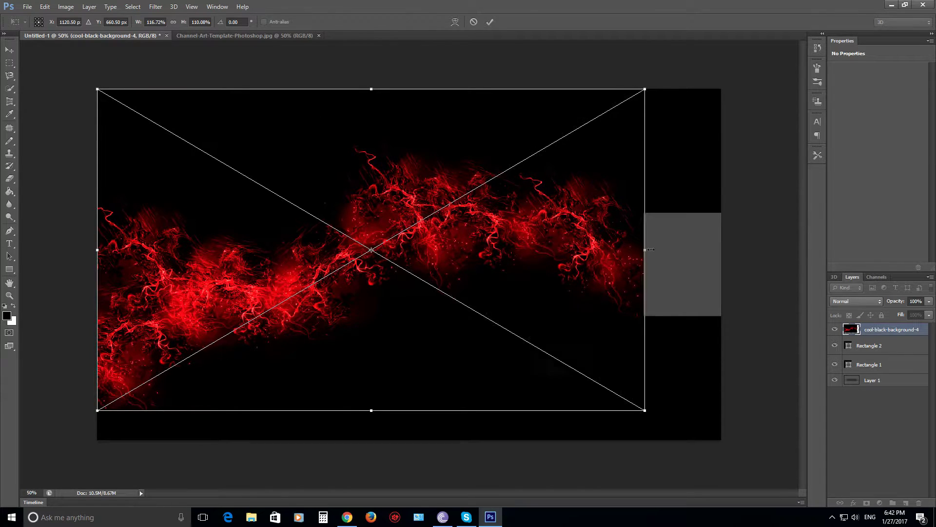
{"action": "left_click_drag", "start_coordinate": [643, 250], "coordinate": [721, 250]}
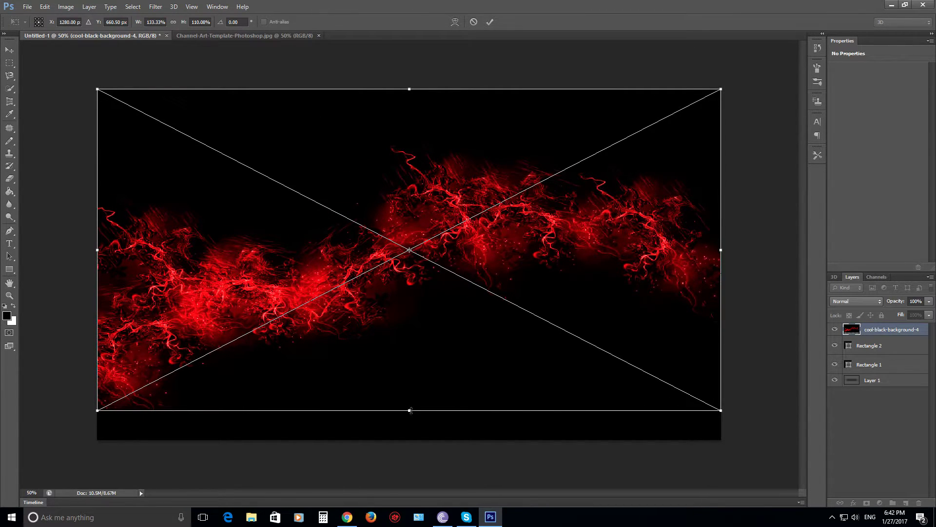
{"action": "left_click_drag", "start_coordinate": [410, 411], "coordinate": [410, 439]}
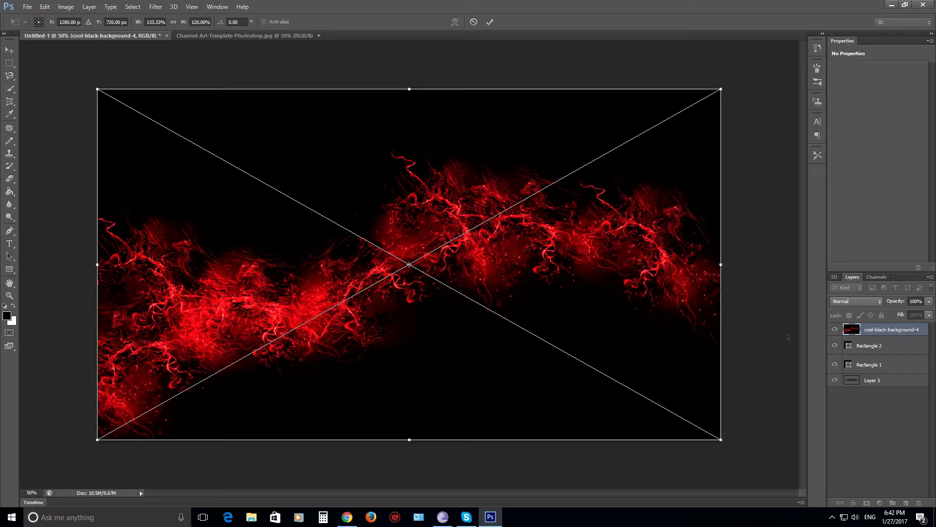
{"action": "left_click", "coordinate": [490, 23]}
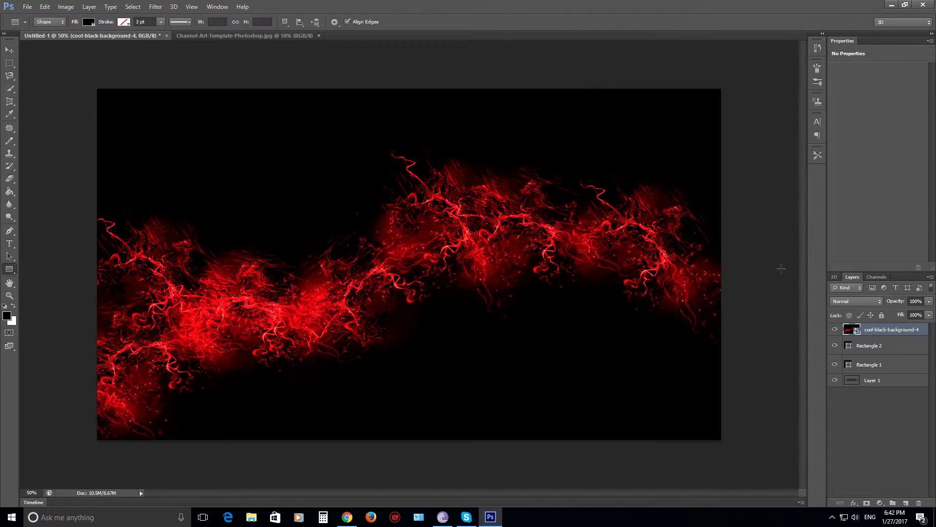
Step: Move the cool-black-background-4 layer below Rectangle 1 so smoke shows only in the middle band
{"action": "left_click_drag", "start_coordinate": [876, 330], "coordinate": [870, 374]}
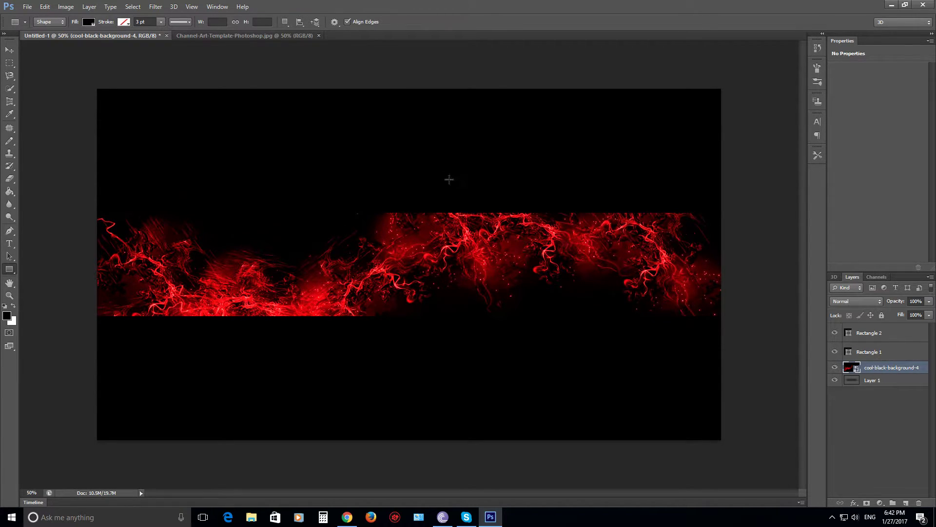
{"action": "left_click", "coordinate": [27, 6]}
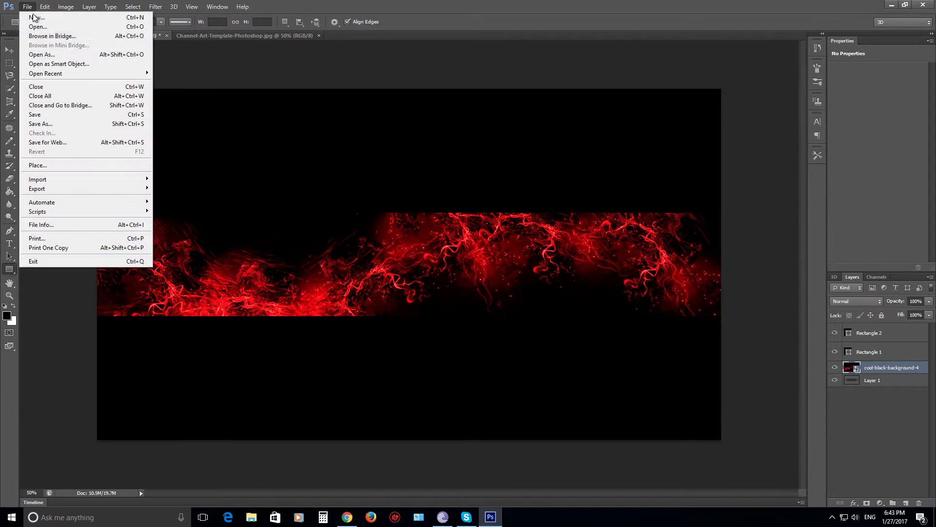
{"action": "left_click", "coordinate": [55, 164]}
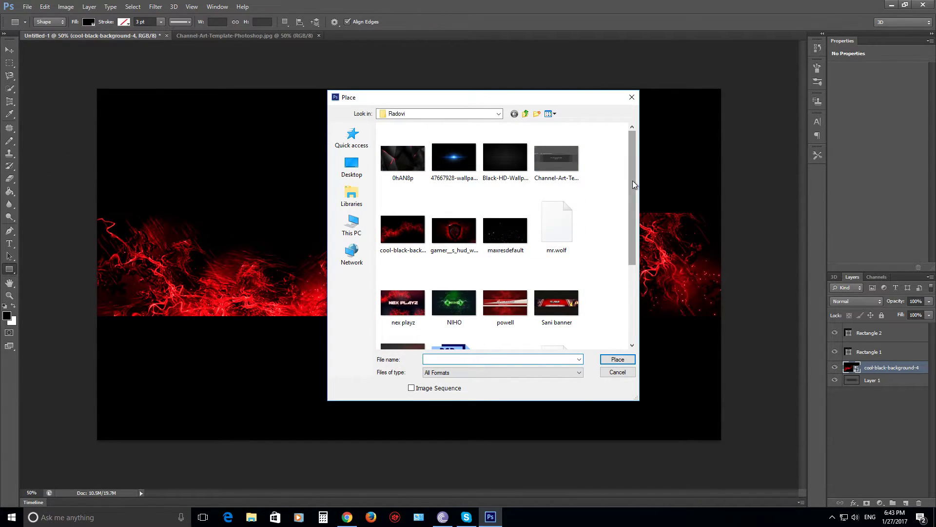
Step: Place Black-HD-Wallpapers-Backgrounds and stretch it to the top-left, right and bottom canvas edges
{"action": "mouse_move", "coordinate": [633, 184]}
{"action": "left_mouse_down"}
{"action": "mouse_move", "coordinate": [622, 230]}
{"action": "mouse_move", "coordinate": [594, 160]}
{"action": "left_mouse_up"}
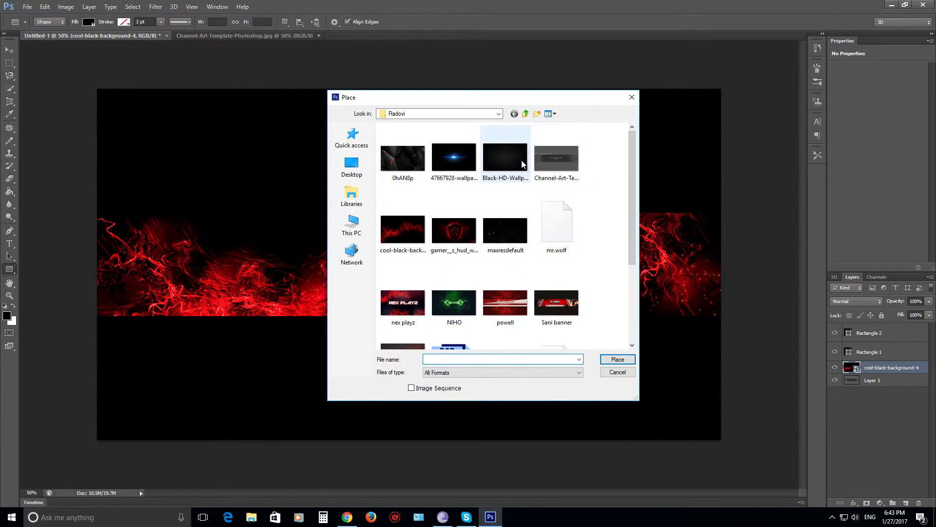
{"action": "left_click", "coordinate": [521, 160]}
{"action": "left_click", "coordinate": [616, 360]}
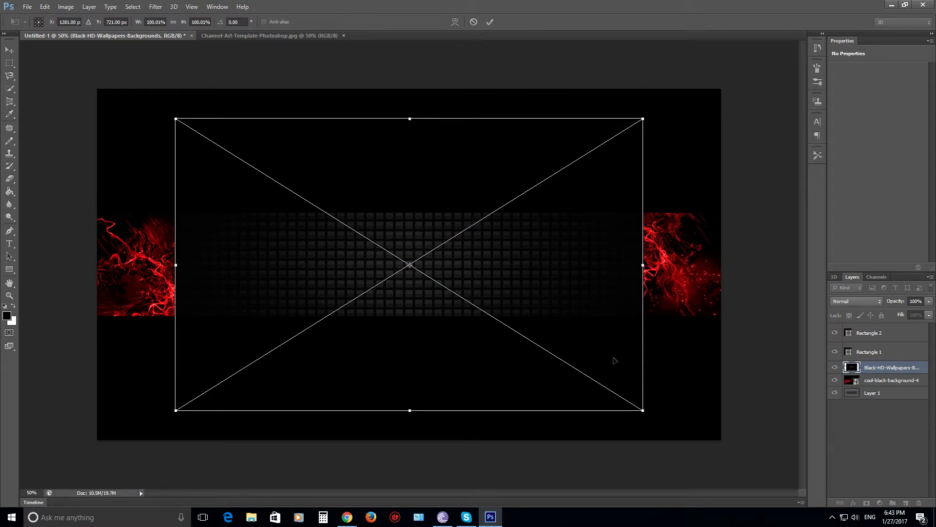
{"action": "left_click_drag", "start_coordinate": [143, 110], "coordinate": [92, 86]}
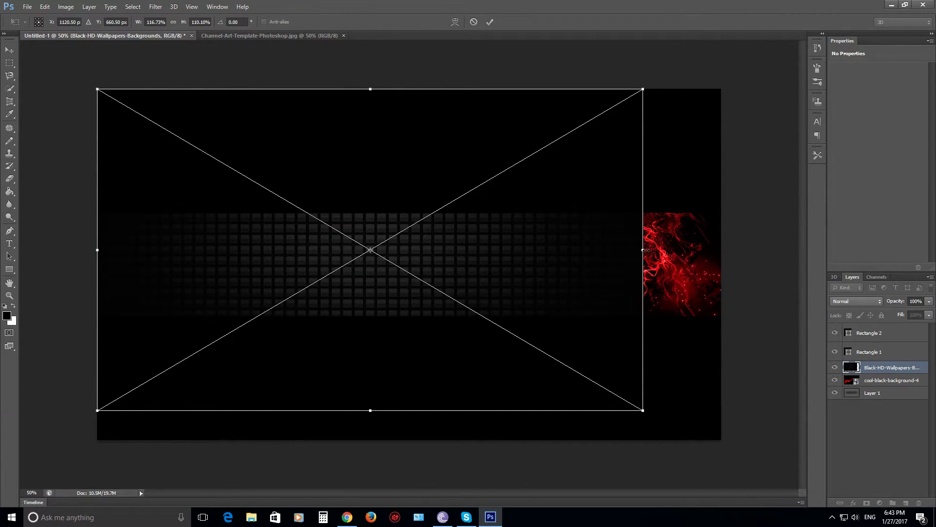
{"action": "left_click_drag", "start_coordinate": [644, 249], "coordinate": [721, 250]}
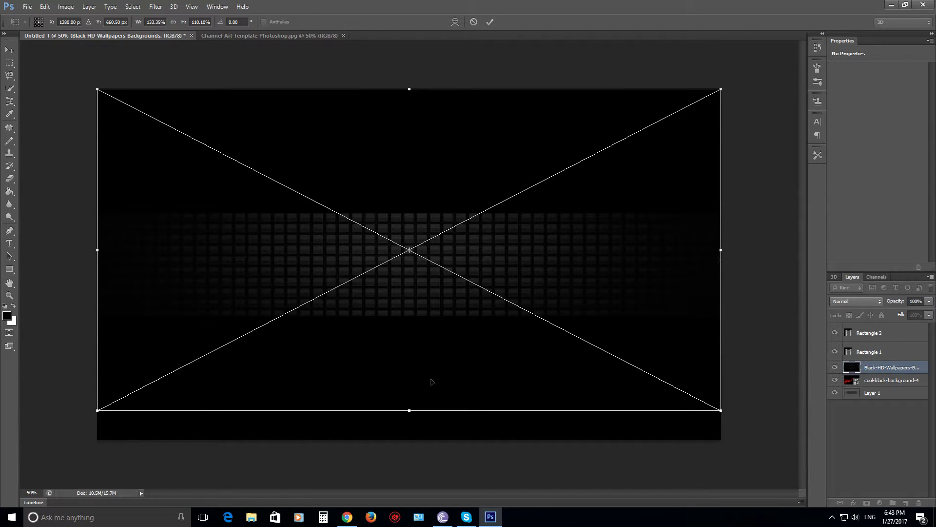
{"action": "left_click_drag", "start_coordinate": [408, 410], "coordinate": [408, 440]}
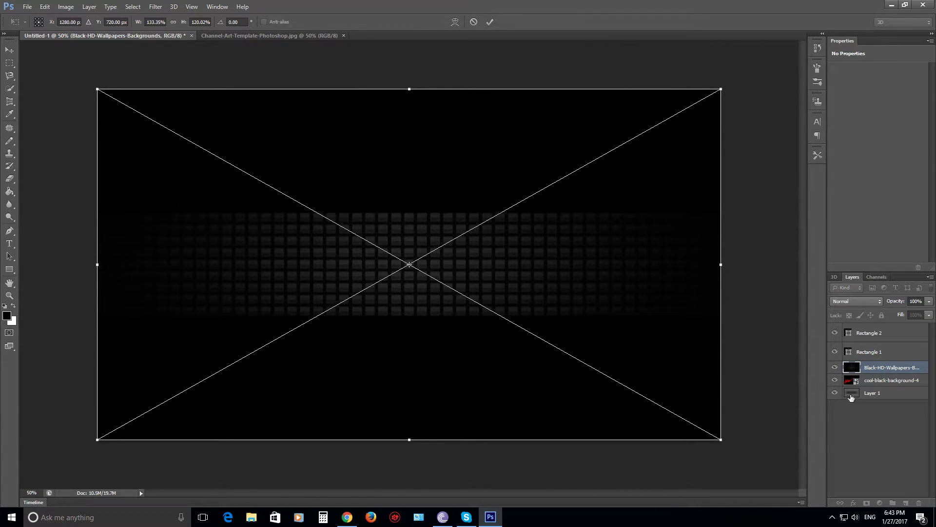
{"action": "left_click", "coordinate": [489, 21]}
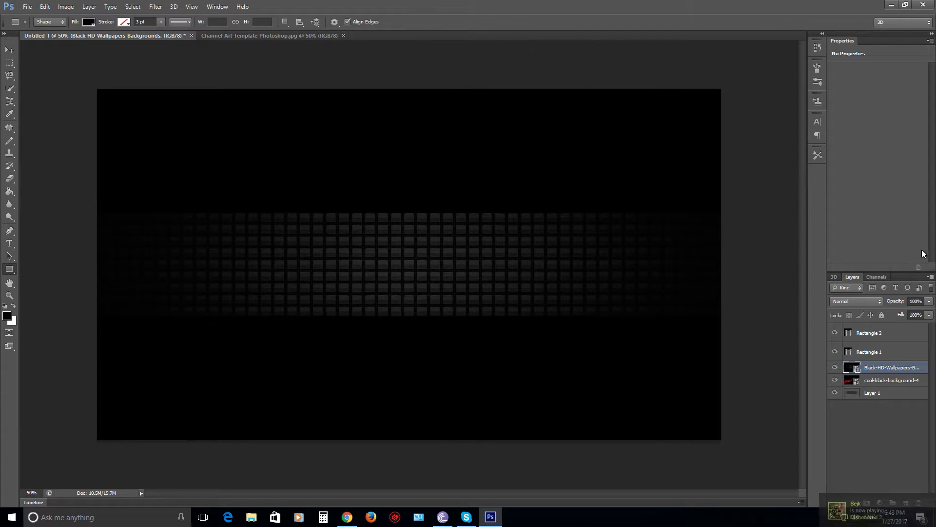
Step: Drop the Black-HD-Wallpapers-Backgrounds grid layer to 47% opacity, checking the template with backgrounds hidden
{"action": "left_click", "coordinate": [929, 301]}
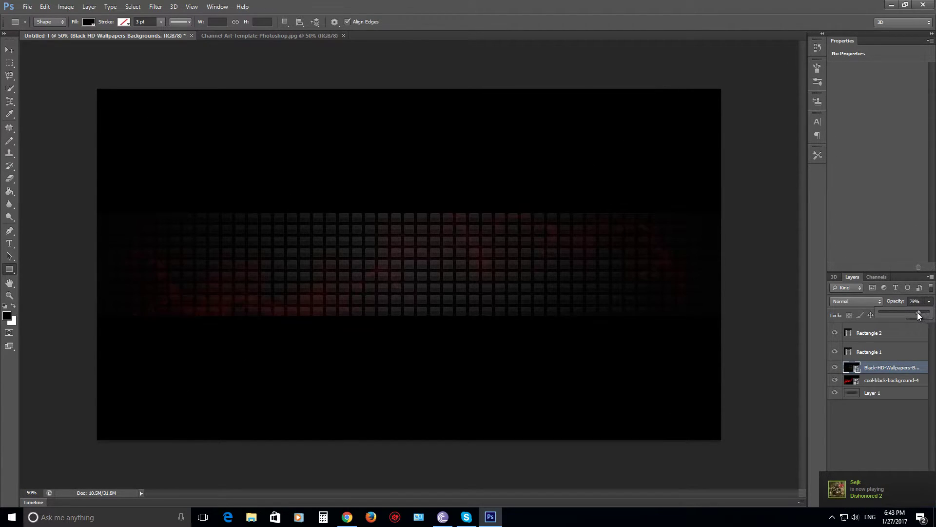
{"action": "left_click_drag", "start_coordinate": [894, 314], "coordinate": [910, 315]}
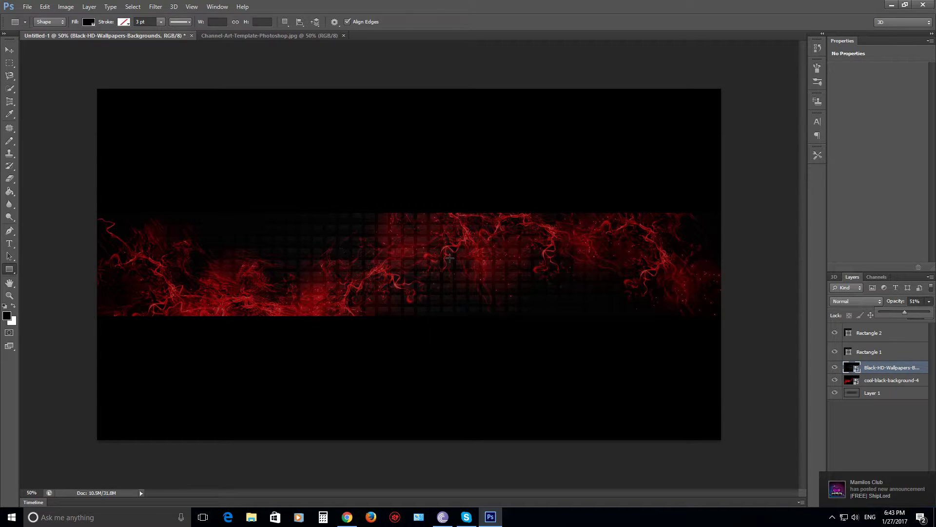
{"action": "left_click_drag", "start_coordinate": [901, 309], "coordinate": [900, 313]}
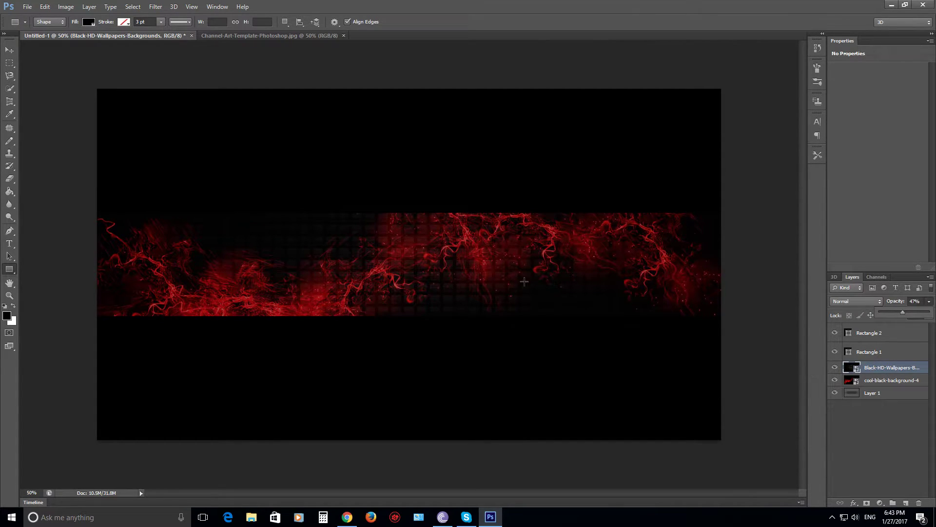
{"action": "left_click", "coordinate": [834, 380]}
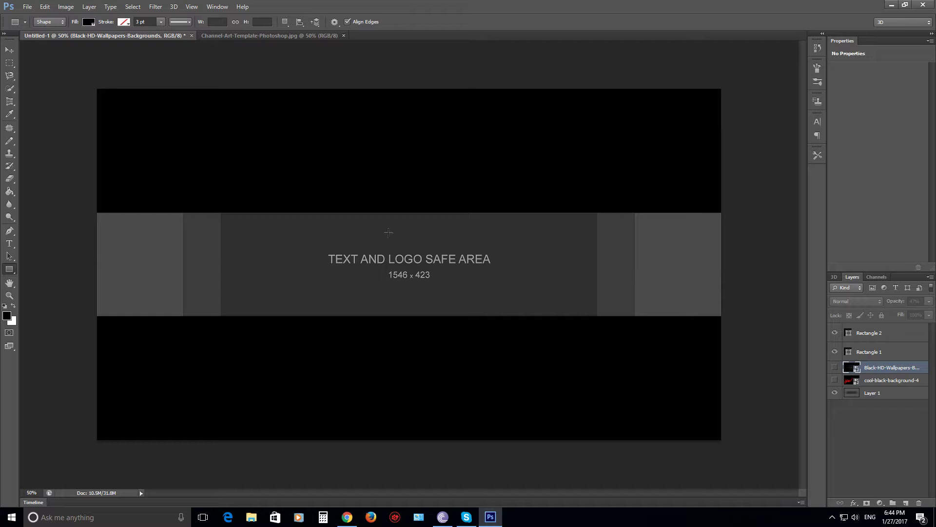
{"action": "left_click", "coordinate": [835, 368]}
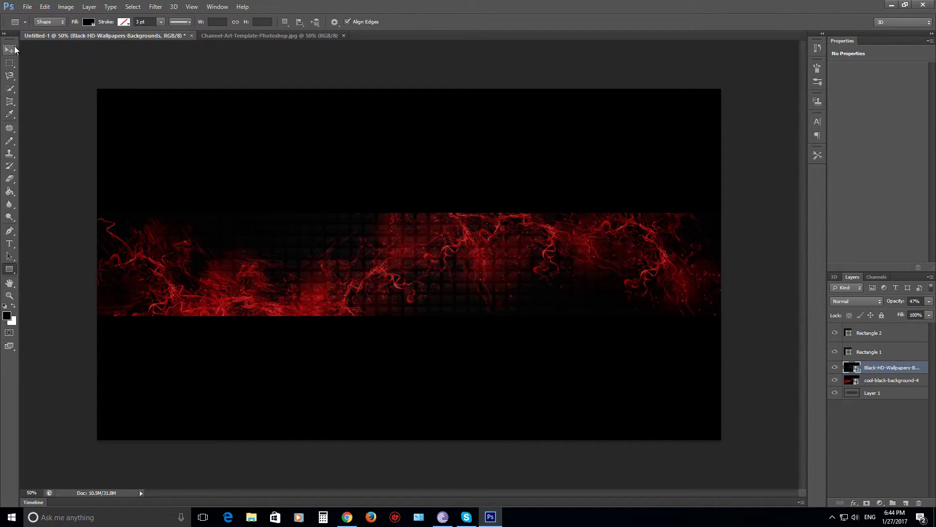
{"action": "left_click", "coordinate": [28, 7]}
Step: Draw a text box across the middle of the banner with a 150 pt font size
{"action": "left_click", "coordinate": [9, 244]}
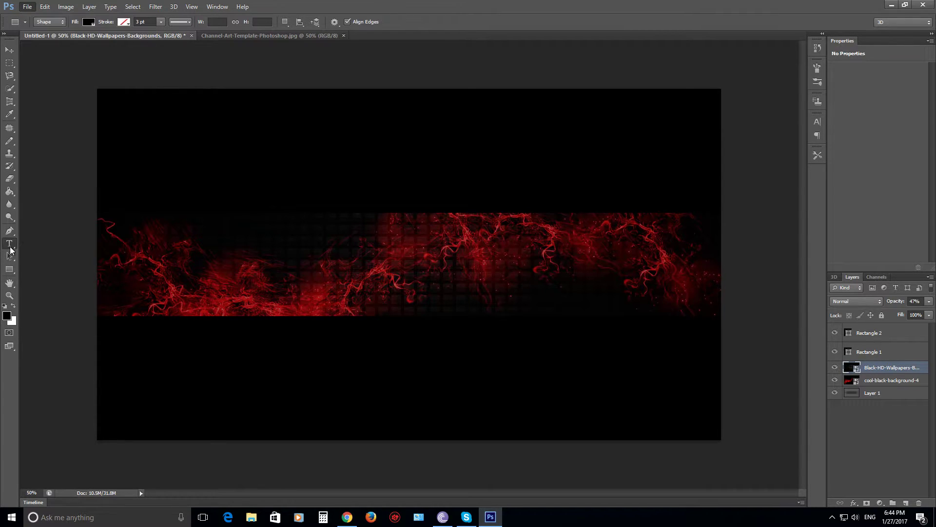
{"action": "left_click_drag", "start_coordinate": [312, 233], "coordinate": [531, 291]}
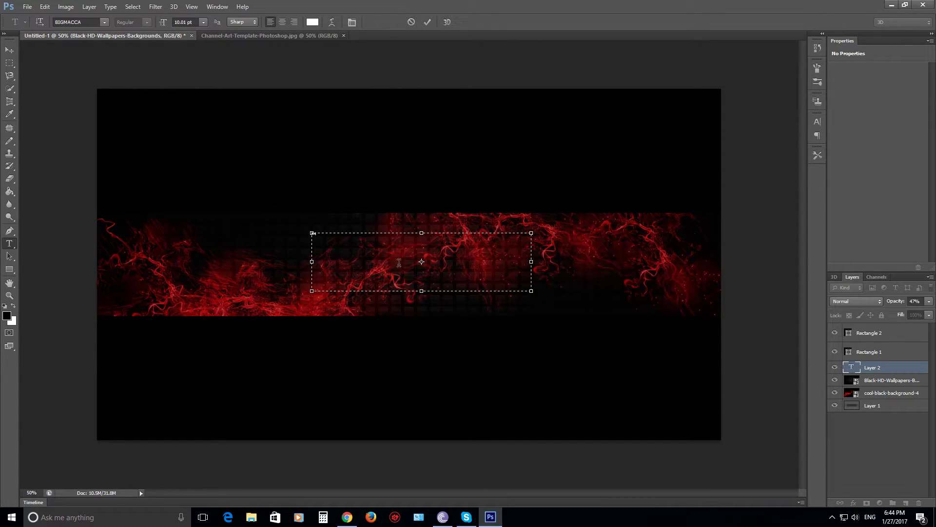
{"action": "left_click", "coordinate": [203, 23]}
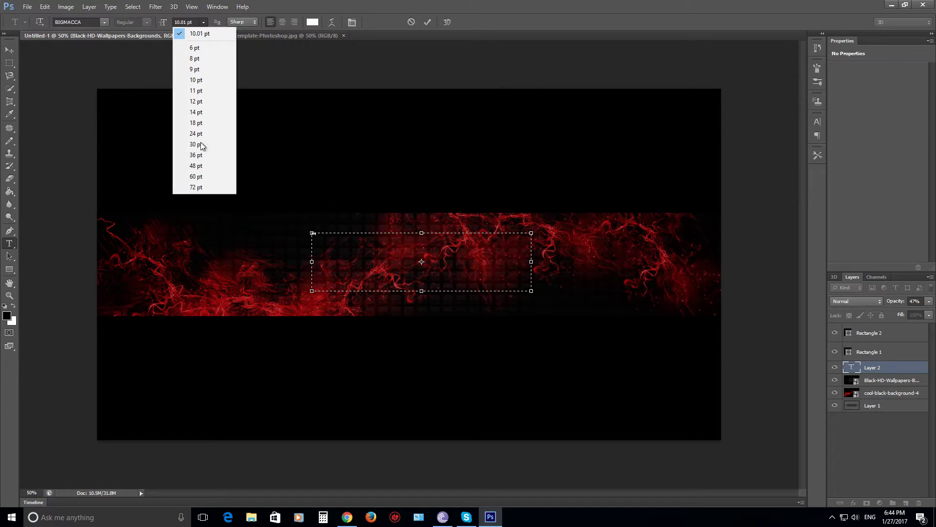
{"action": "left_click", "coordinate": [196, 187]}
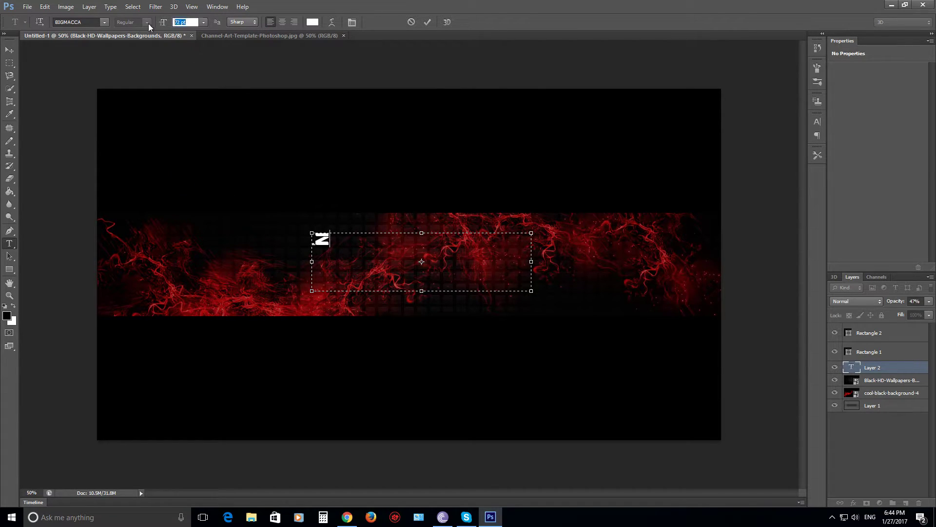
{"action": "type", "text": "150"}
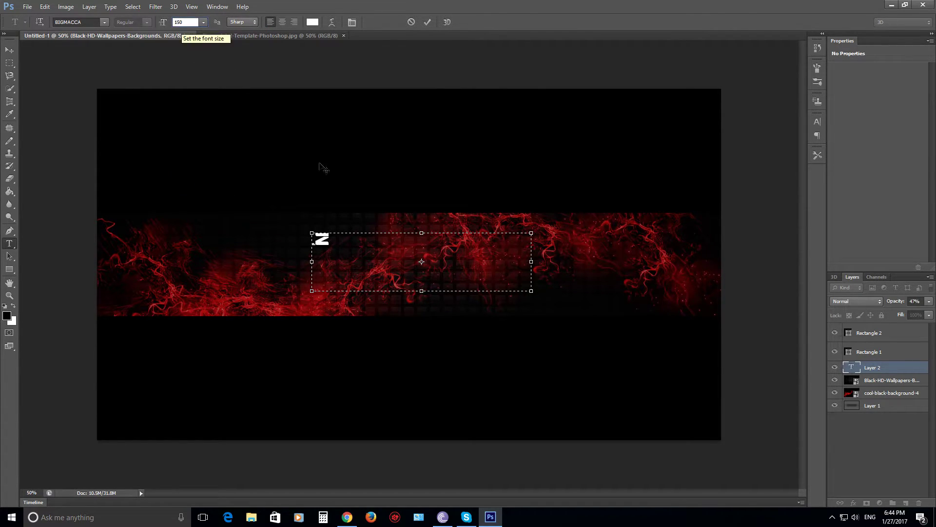
{"action": "key", "text": "Return"}
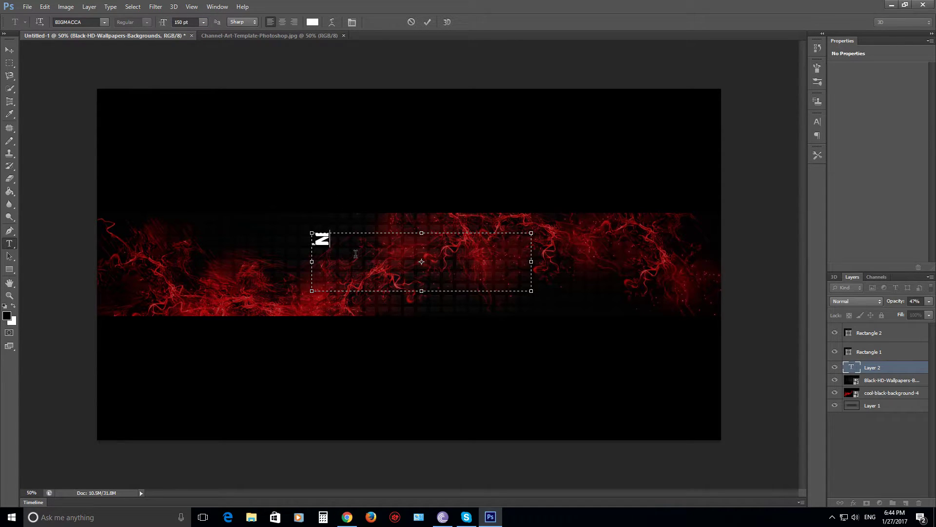
Step: Re-enter the 150 pt size, type the centred ZLABO title, and move it slightly lower
{"action": "key", "text": "BackSpace"}
{"action": "left_click", "coordinate": [202, 22]}
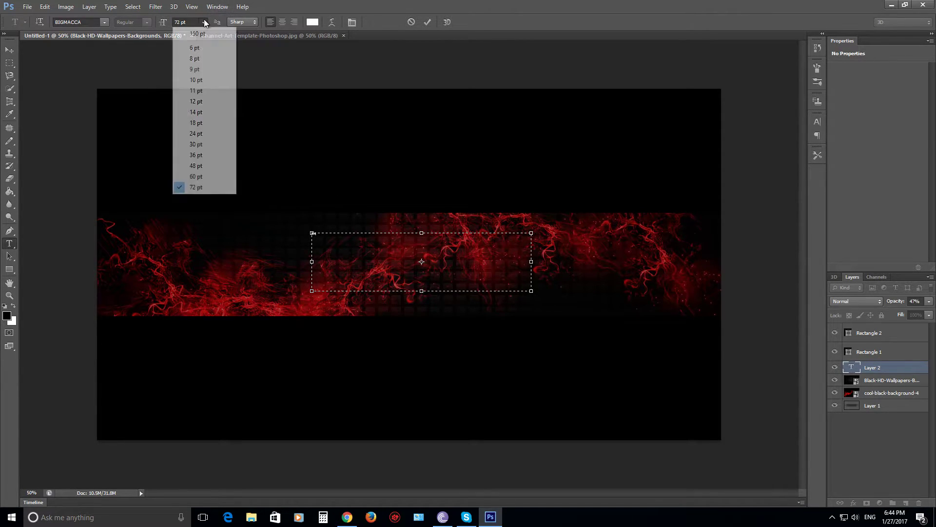
{"action": "left_click", "coordinate": [192, 21]}
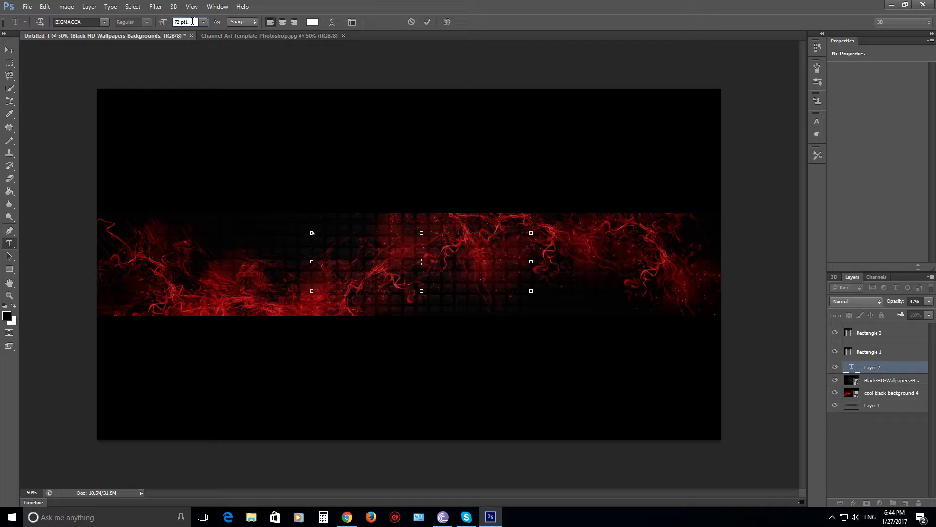
{"action": "key", "text": "BackSpace"}
{"action": "type", "text": "50"}
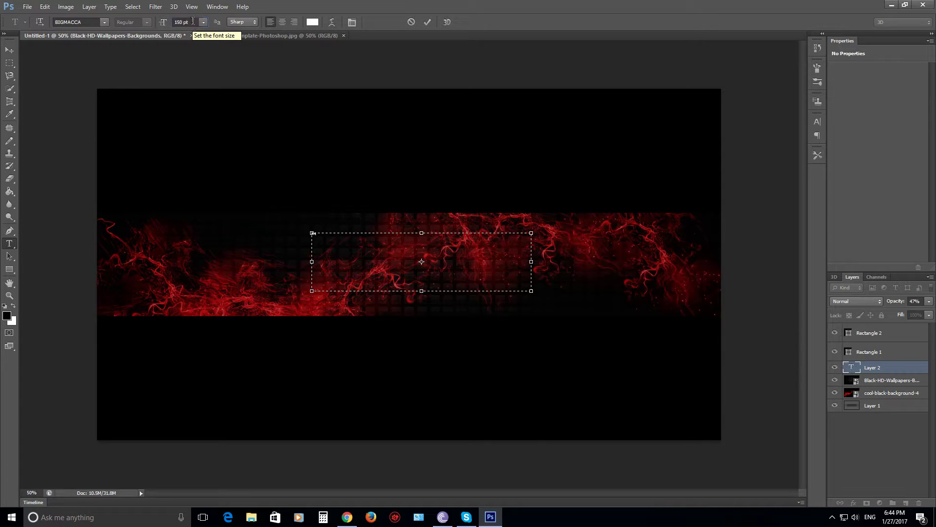
{"action": "key", "text": "Return"}
{"action": "type", "text": "N"}
{"action": "type", "text": "L"}
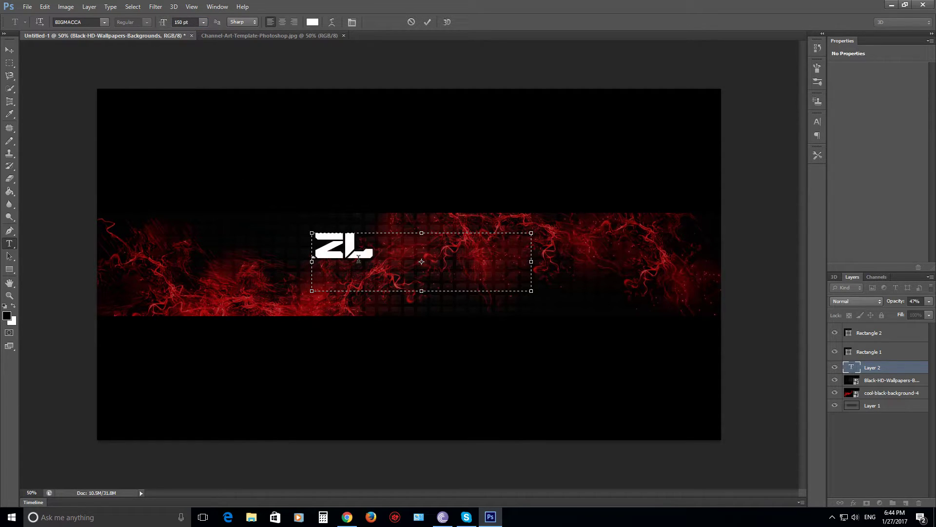
{"action": "type", "text": "ABO"}
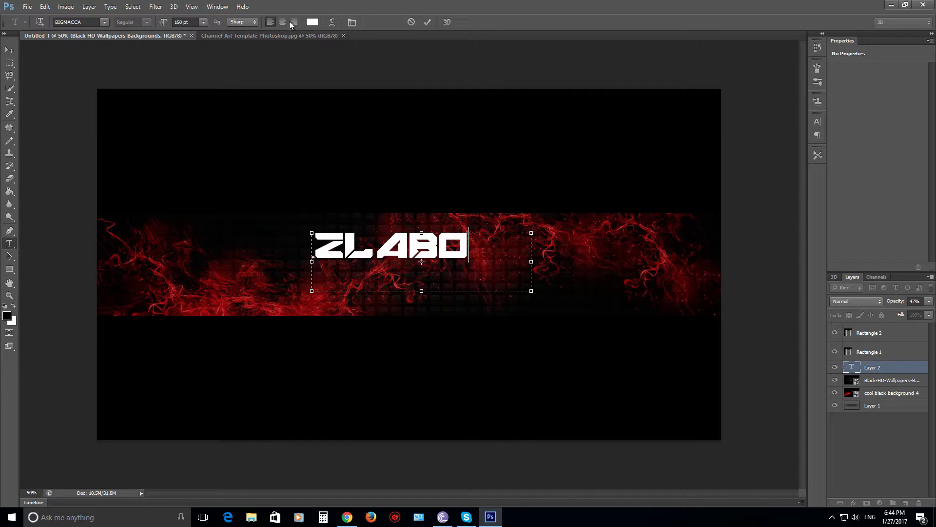
{"action": "left_click", "coordinate": [282, 22]}
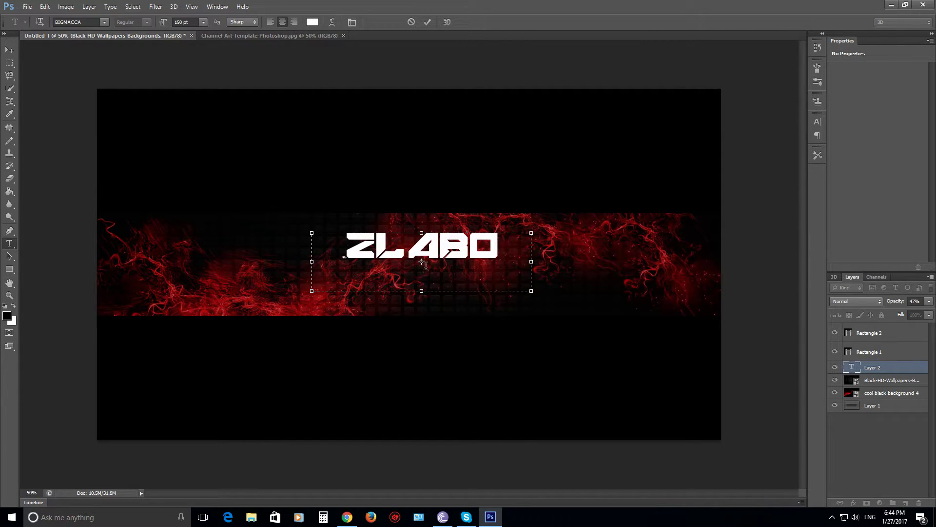
{"action": "left_click_drag", "start_coordinate": [432, 316], "coordinate": [431, 335]}
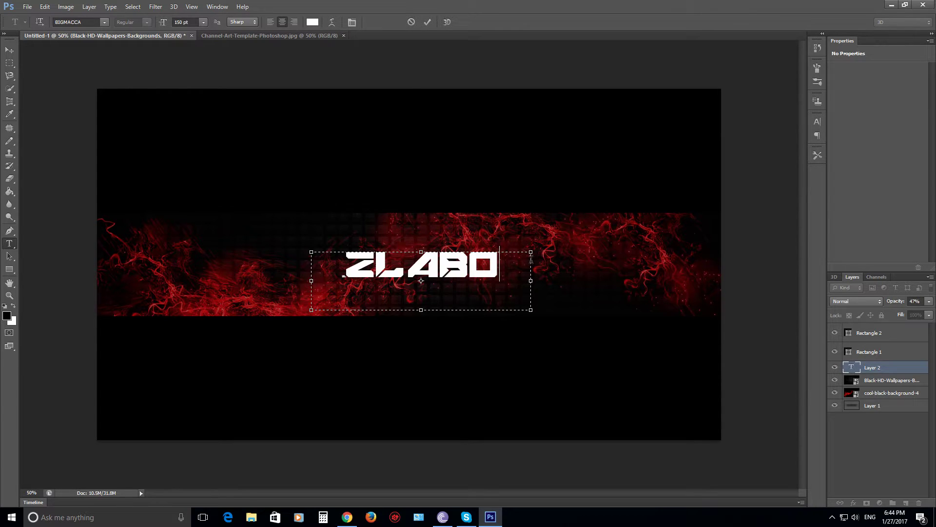
Step: Select the whole ZLABO word, enlarge it to 200 pt, and commit the text
{"action": "left_click_drag", "start_coordinate": [504, 263], "coordinate": [340, 266]}
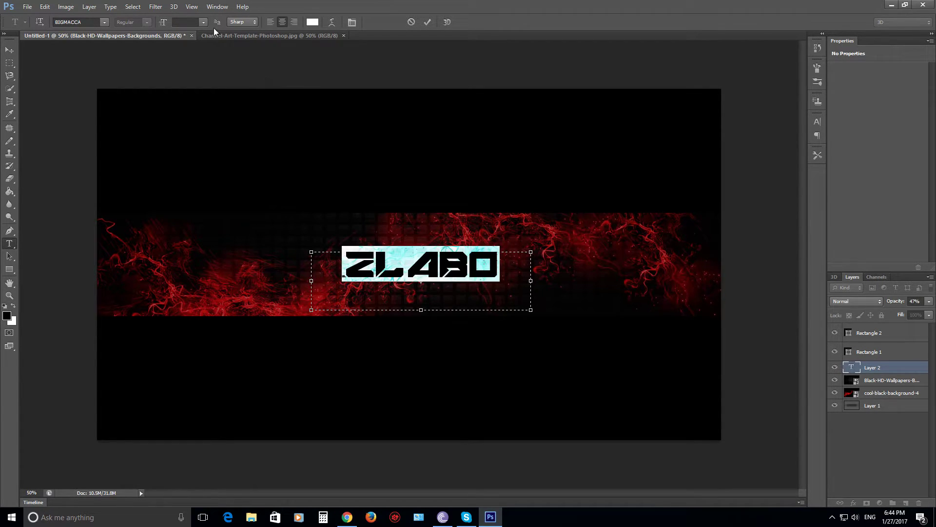
{"action": "left_click_drag", "start_coordinate": [502, 264], "coordinate": [337, 264]}
{"action": "left_click_drag", "start_coordinate": [502, 263], "coordinate": [347, 256]}
{"action": "left_click", "coordinate": [191, 21]}
{"action": "type", "text": "2"}
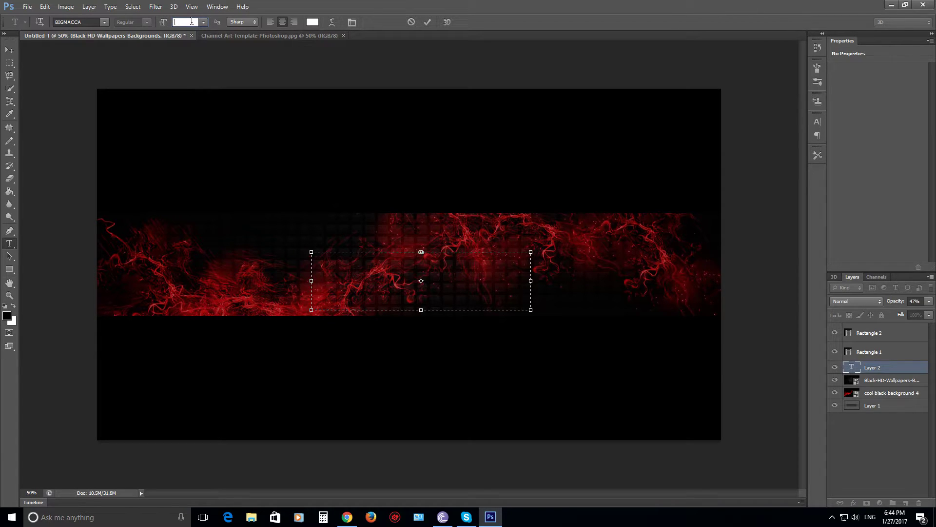
{"action": "type", "text": "00"}
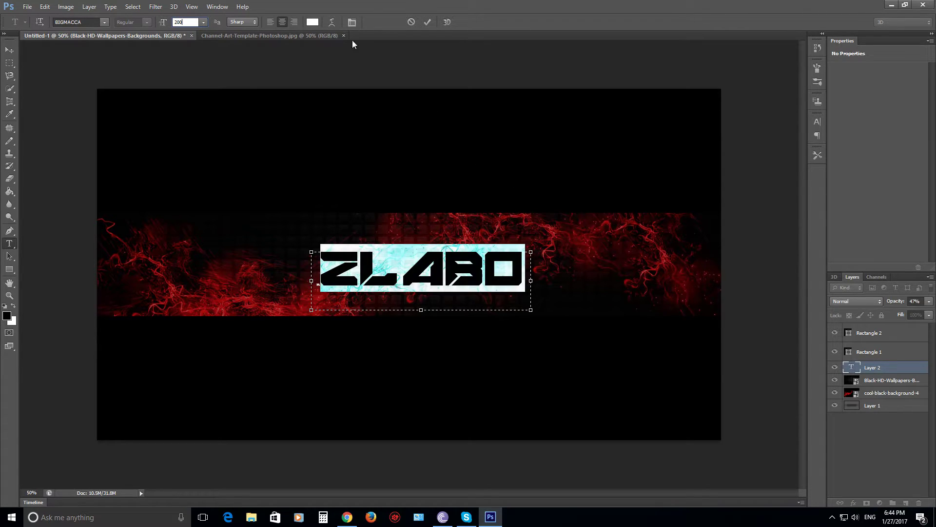
{"action": "left_click", "coordinate": [480, 303]}
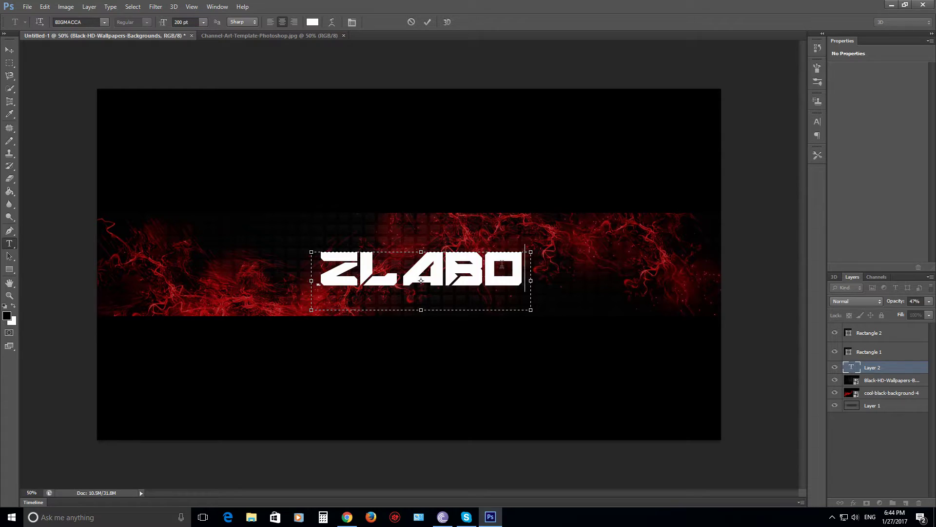
{"action": "left_click_drag", "start_coordinate": [510, 276], "coordinate": [322, 274]}
{"action": "left_click", "coordinate": [547, 275]}
{"action": "left_click", "coordinate": [428, 22]}
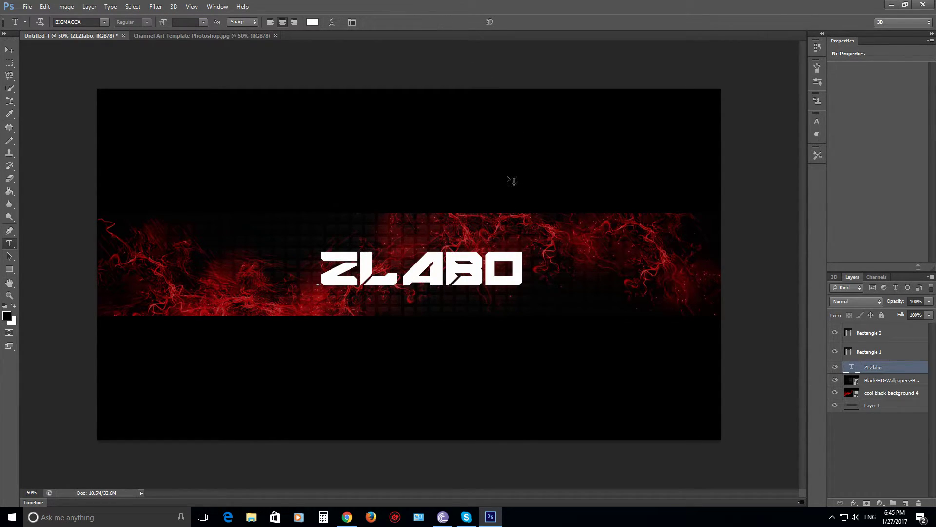
Step: Delete the stray characters before the Z so the title layer reads Zlabo
{"action": "left_click", "coordinate": [320, 284]}
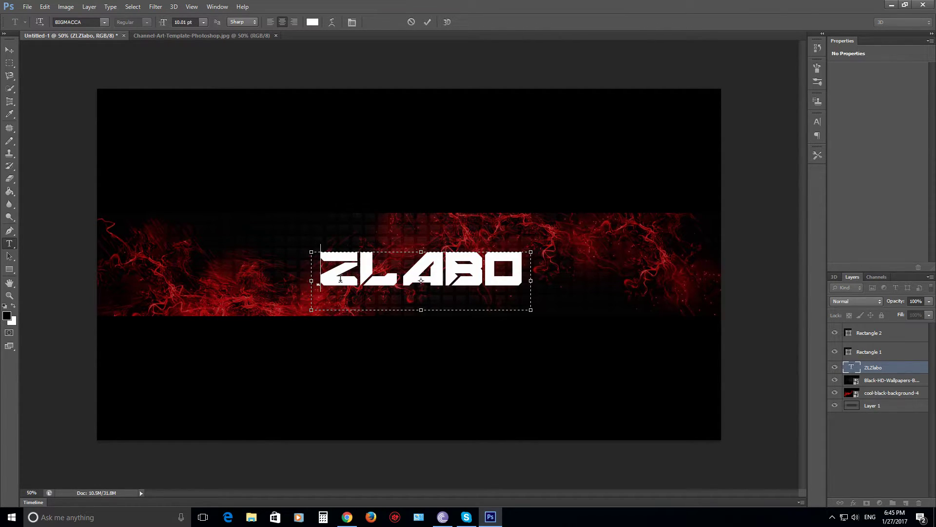
{"action": "key", "text": "BackSpace"}
{"action": "left_click", "coordinate": [427, 22]}
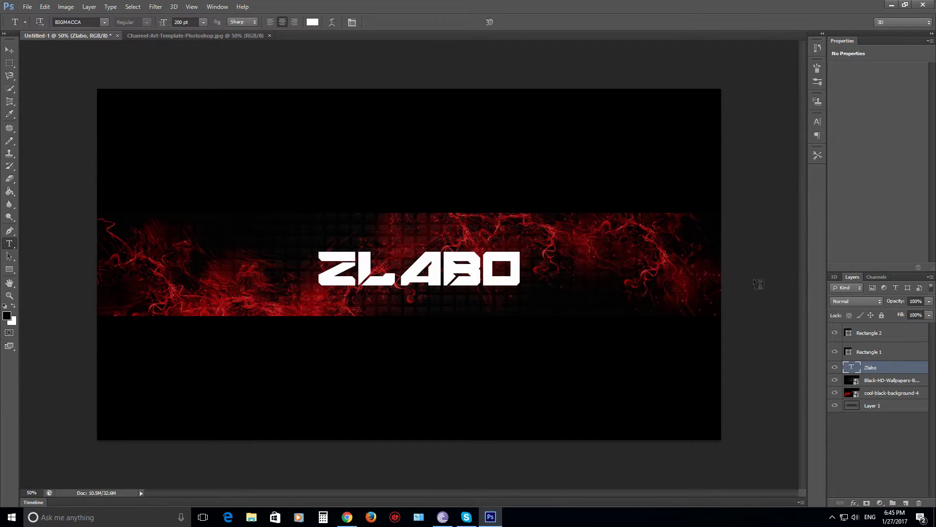
Step: With backgrounds hidden, nudge ZLABO slightly left into the template's central safe zone
{"action": "left_click", "coordinate": [834, 394]}
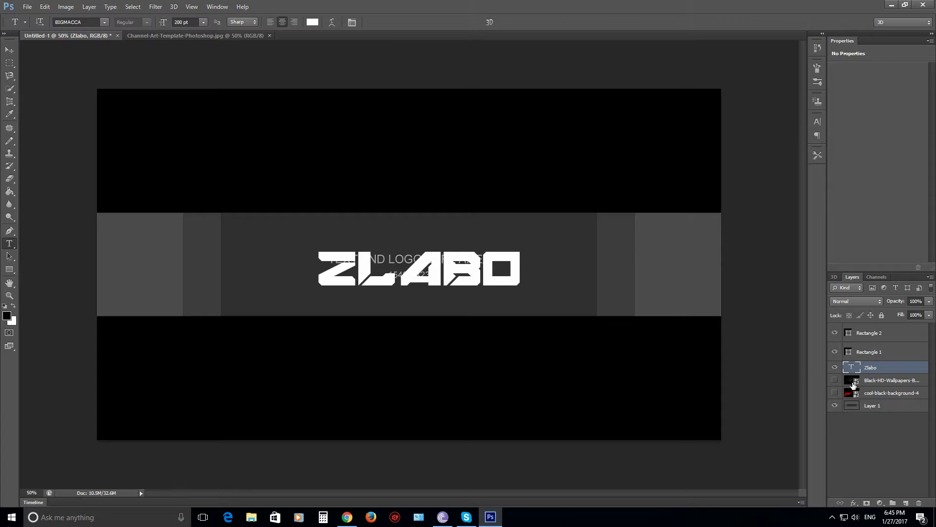
{"action": "left_click", "coordinate": [9, 50]}
{"action": "left_click_drag", "start_coordinate": [452, 276], "coordinate": [445, 275]}
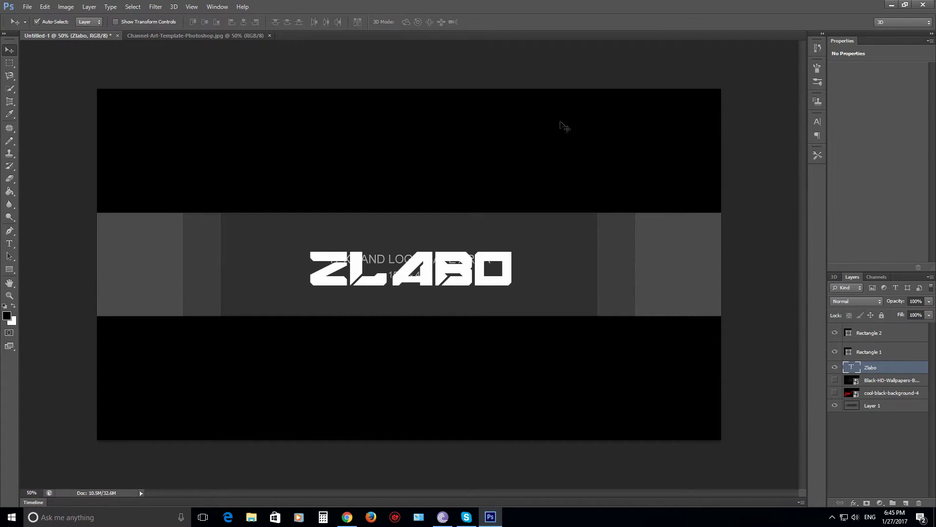
{"action": "left_click", "coordinate": [834, 380]}
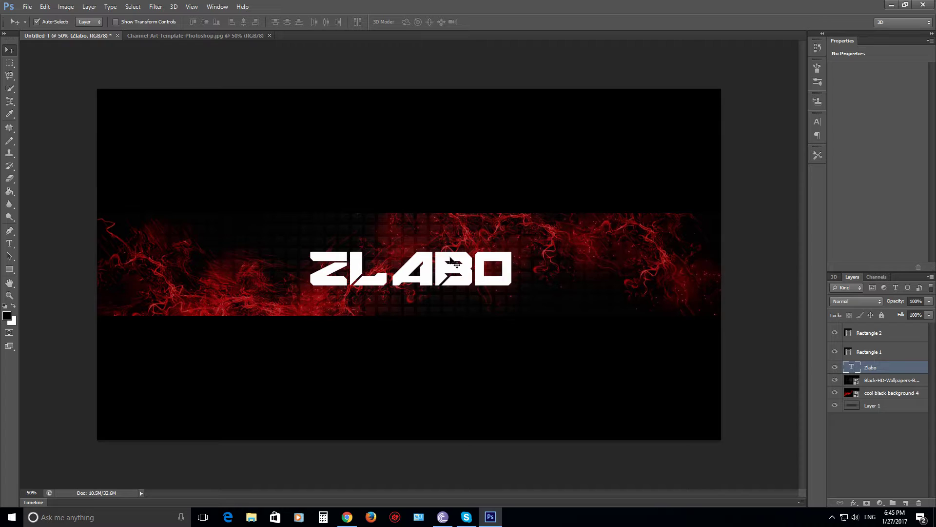
Step: Open the Zlabo layer's Blending Options and enable a 16 px Stroke
{"action": "right_click", "coordinate": [876, 370]}
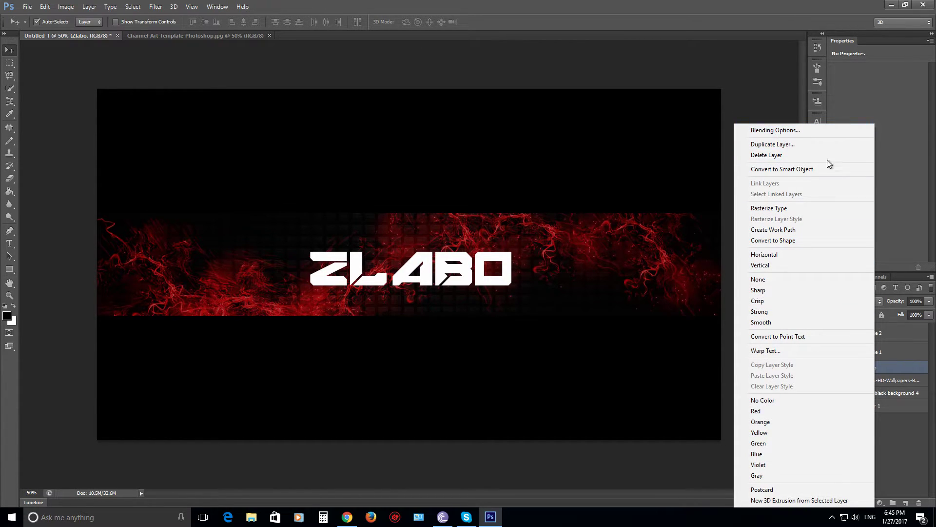
{"action": "right_click", "coordinate": [908, 367]}
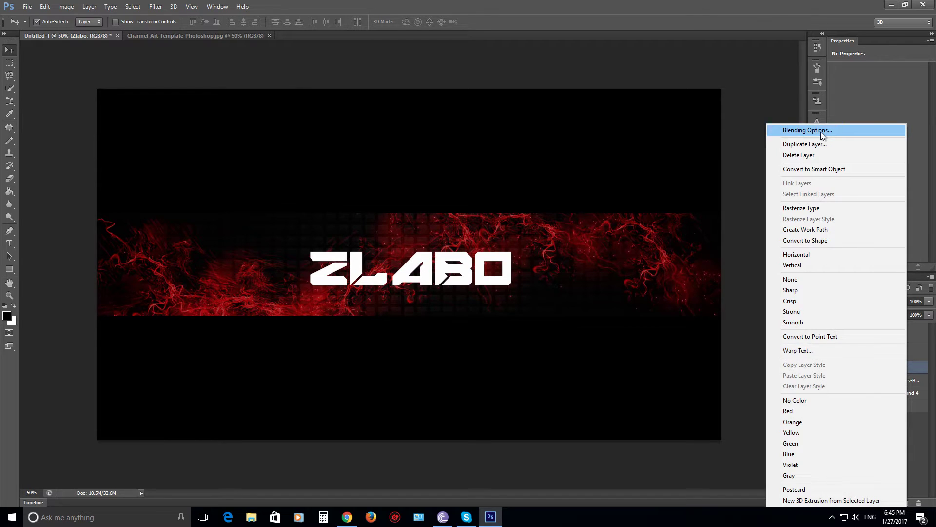
{"action": "left_click", "coordinate": [699, 130]}
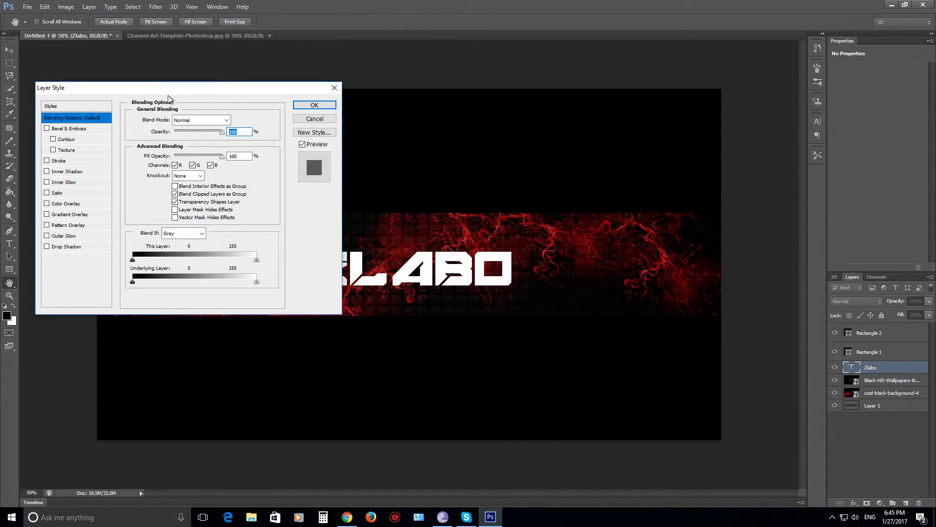
{"action": "left_click", "coordinate": [46, 162]}
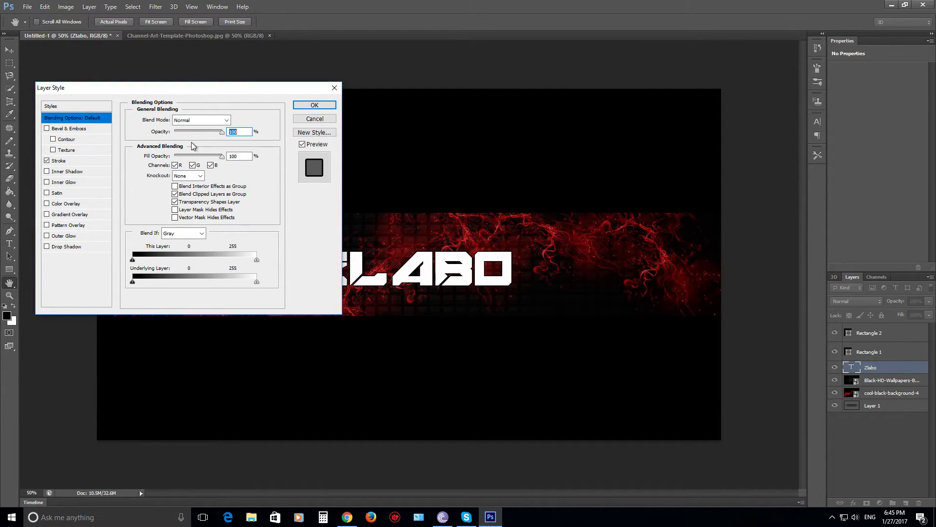
{"action": "left_click", "coordinate": [59, 161]}
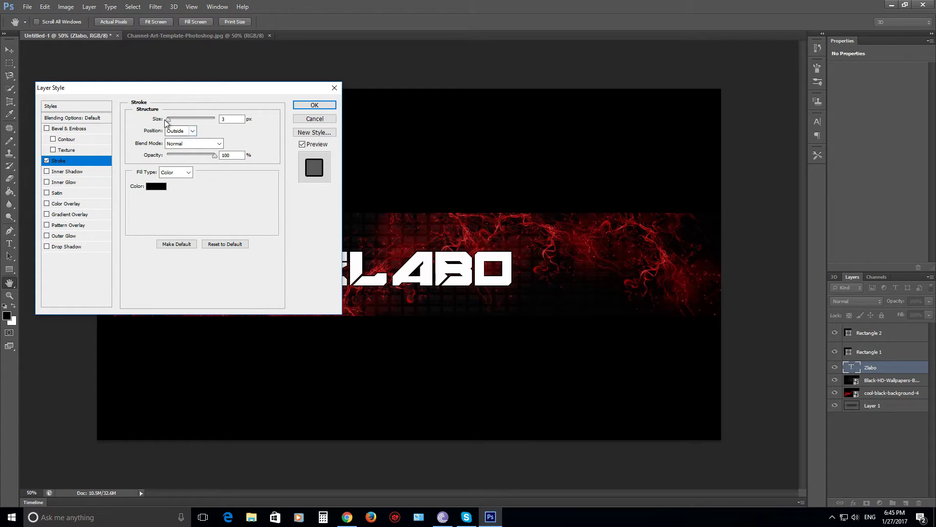
{"action": "left_click_drag", "start_coordinate": [168, 120], "coordinate": [174, 119]}
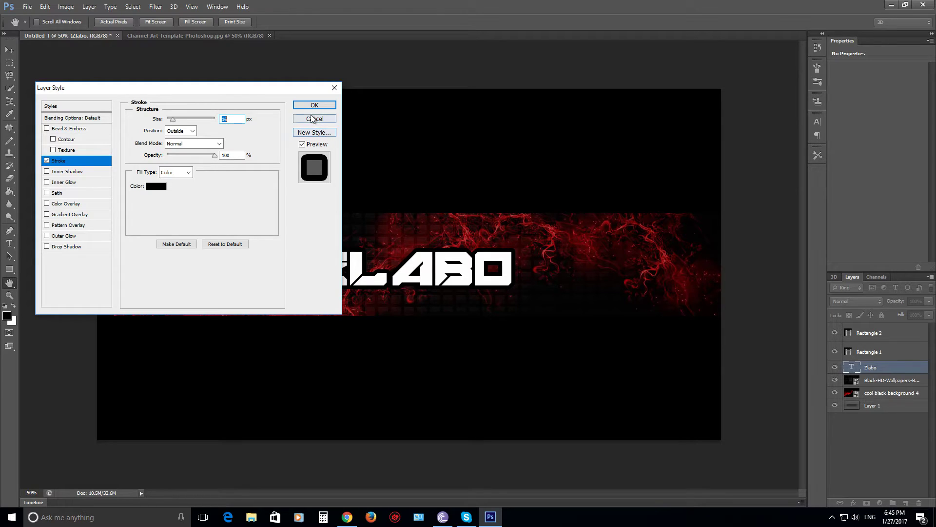
Step: Set the stroke colour to dark red #870f1a in the Color Picker
{"action": "left_click", "coordinate": [163, 187]}
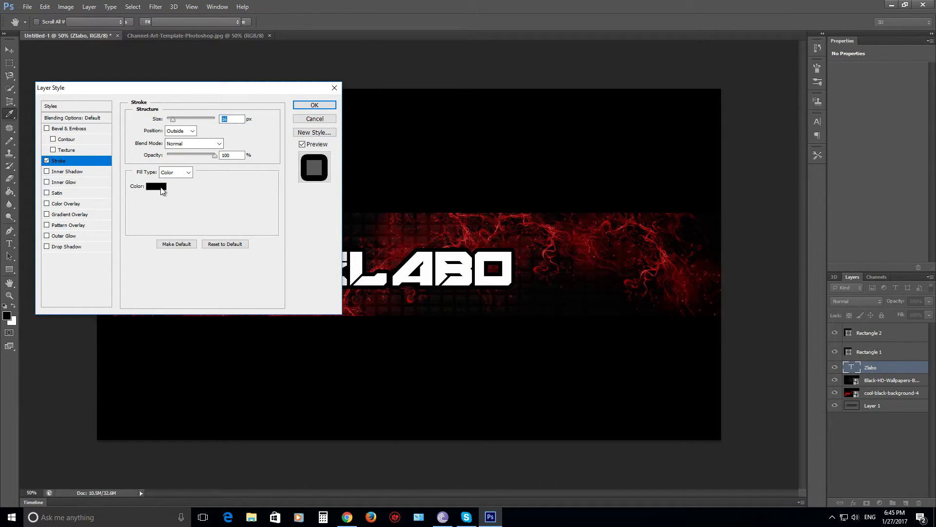
{"action": "left_click_drag", "start_coordinate": [248, 467], "coordinate": [197, 383]}
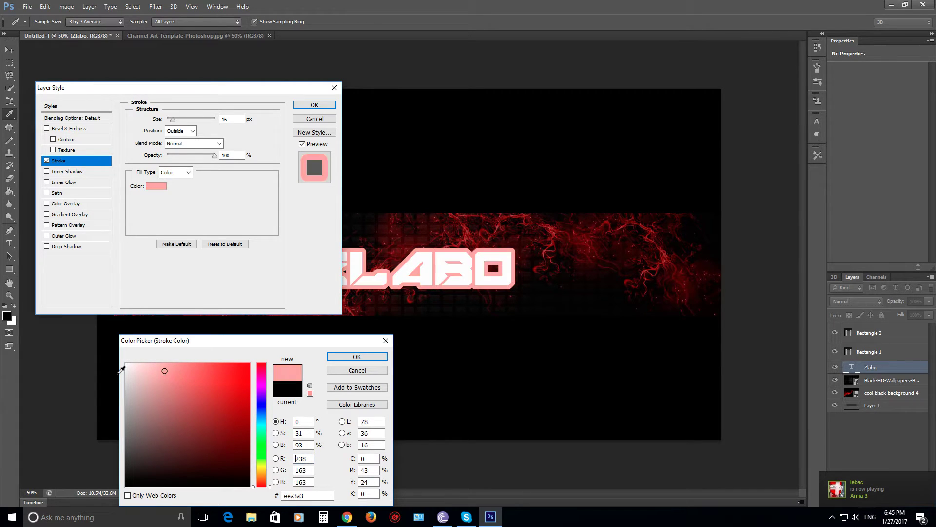
{"action": "left_click", "coordinate": [214, 370]}
{"action": "left_click_drag", "start_coordinate": [215, 370], "coordinate": [227, 466]}
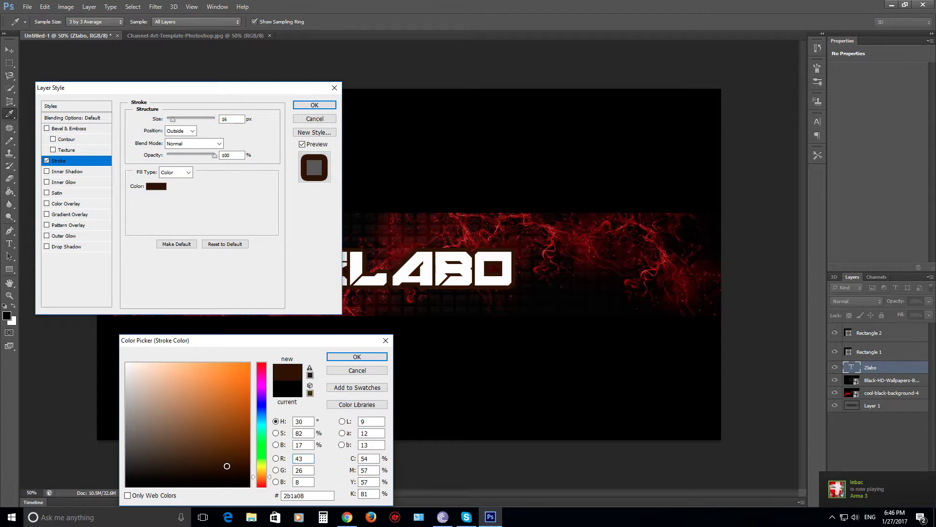
{"action": "left_click", "coordinate": [260, 405]}
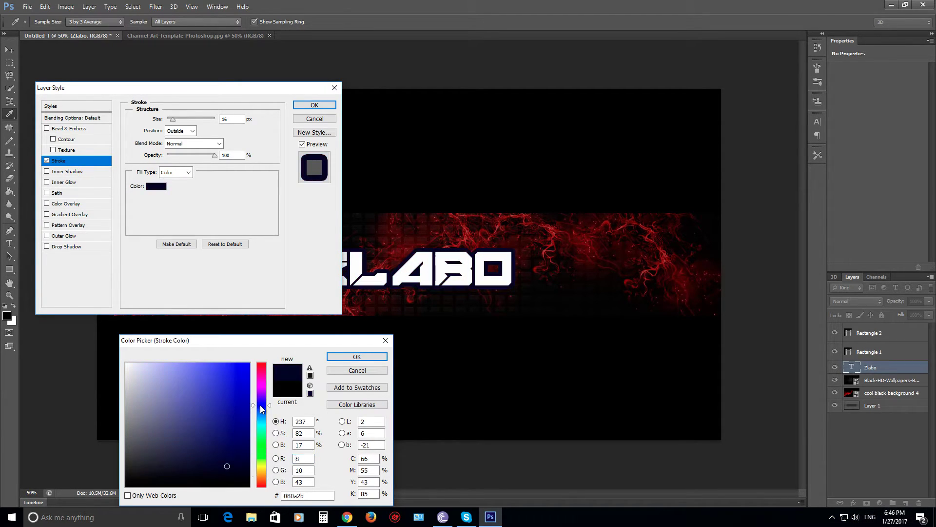
{"action": "left_click", "coordinate": [182, 405]}
{"action": "left_click", "coordinate": [158, 393]}
{"action": "left_click", "coordinate": [236, 421]}
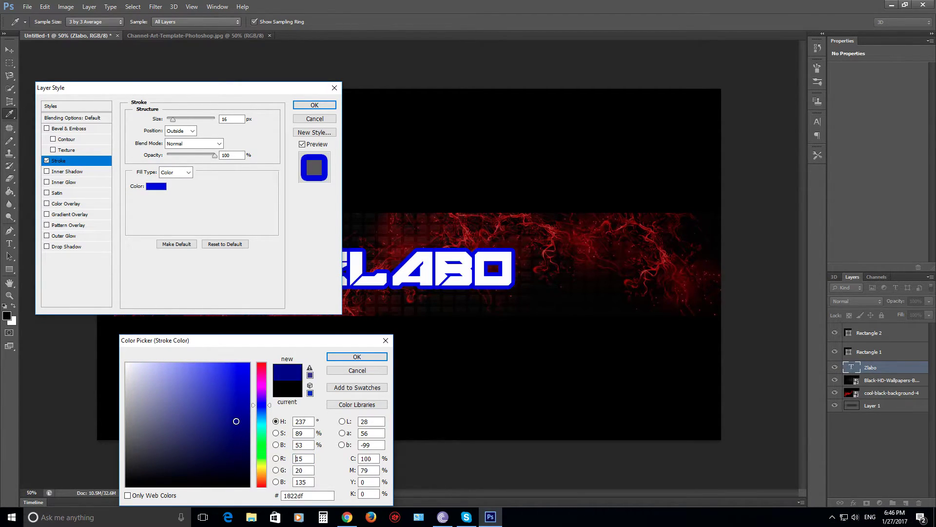
{"action": "left_click", "coordinate": [263, 365]}
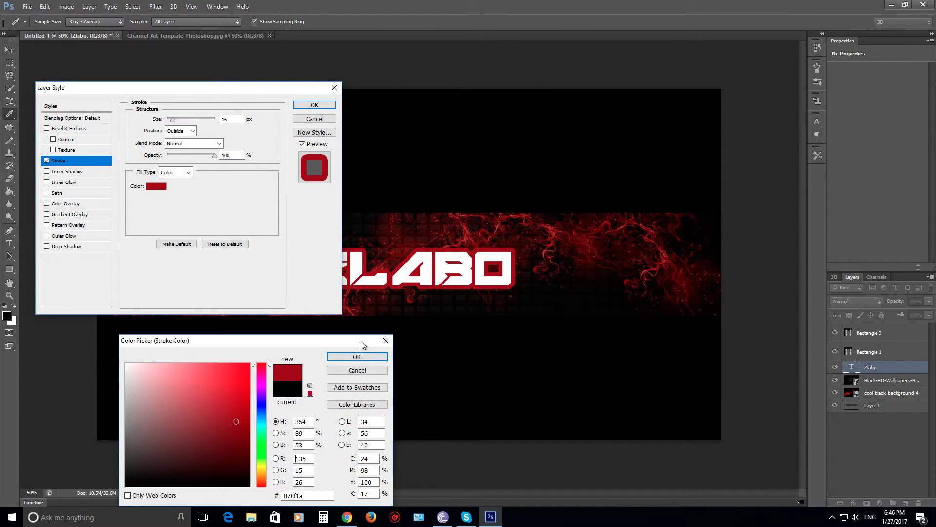
{"action": "left_click", "coordinate": [356, 358]}
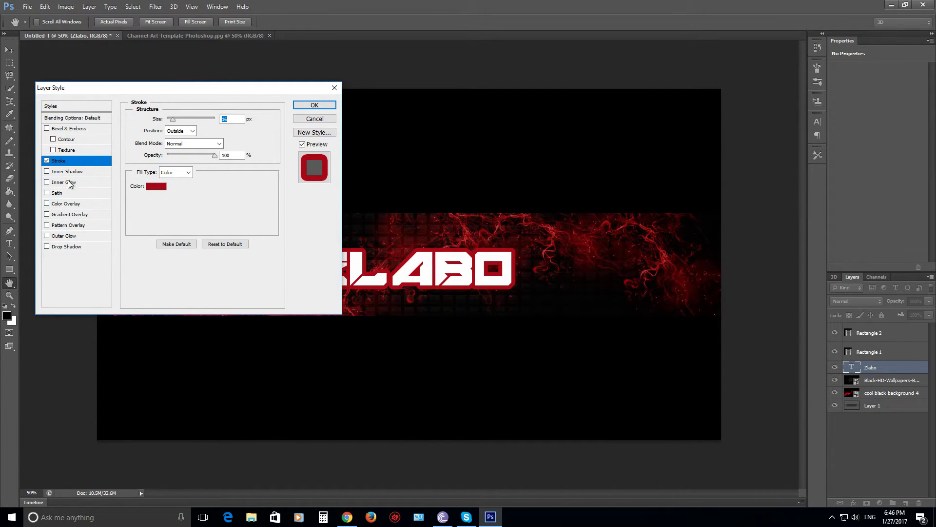
Step: Add Inner Shadow and an enlarged Outer Glow to Zlabo, then apply the layer styles
{"action": "left_click", "coordinate": [80, 174]}
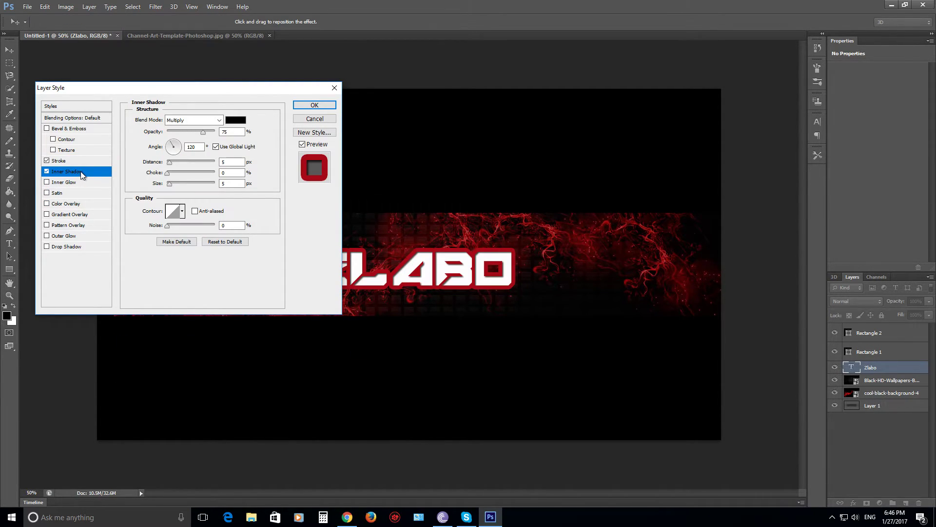
{"action": "left_click", "coordinate": [78, 237]}
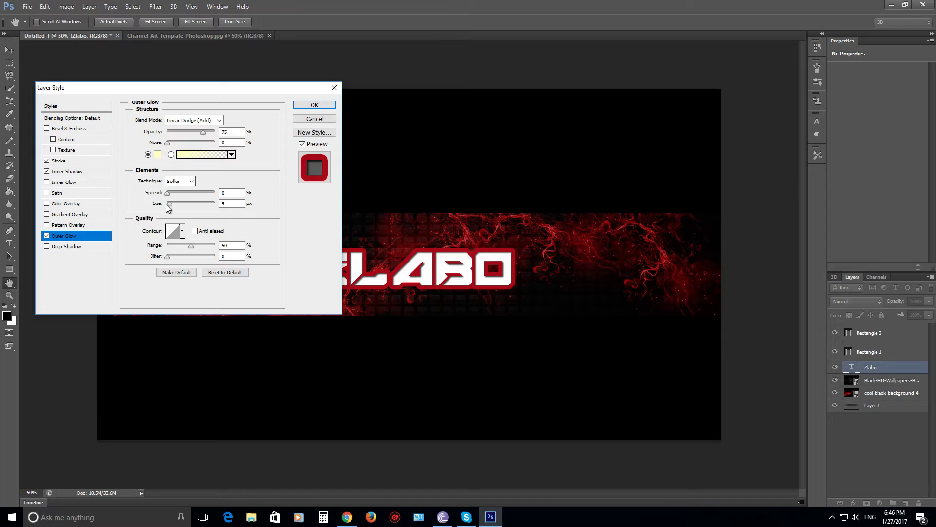
{"action": "left_click_drag", "start_coordinate": [169, 204], "coordinate": [179, 207]}
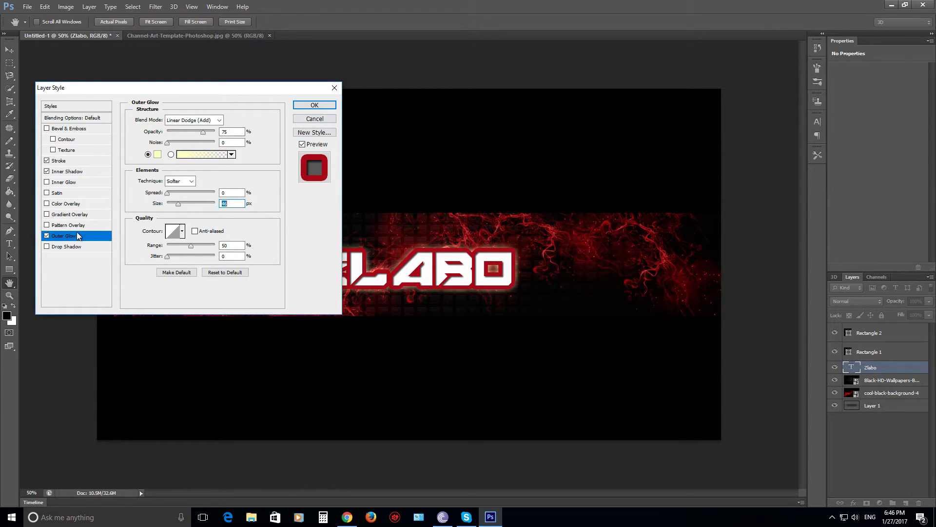
{"action": "left_click", "coordinate": [71, 183]}
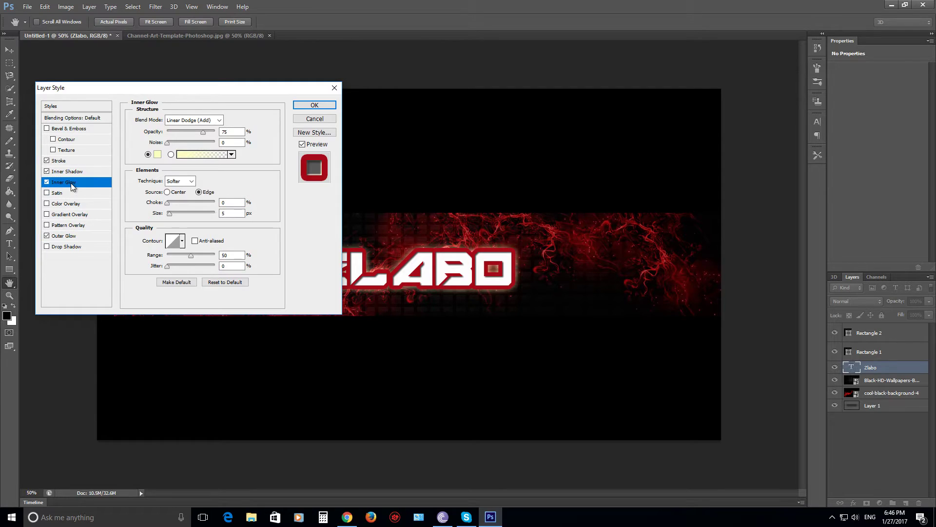
{"action": "left_click", "coordinate": [46, 181]}
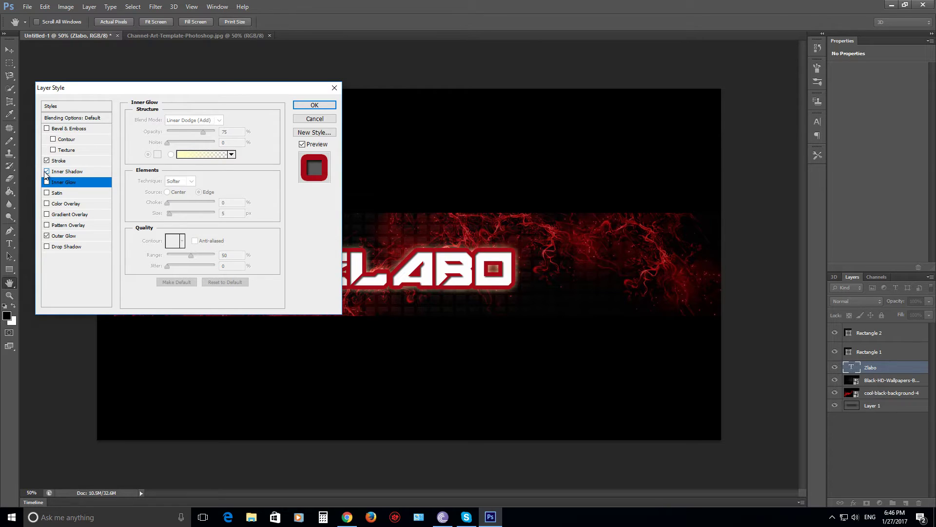
{"action": "left_click", "coordinate": [315, 105]}
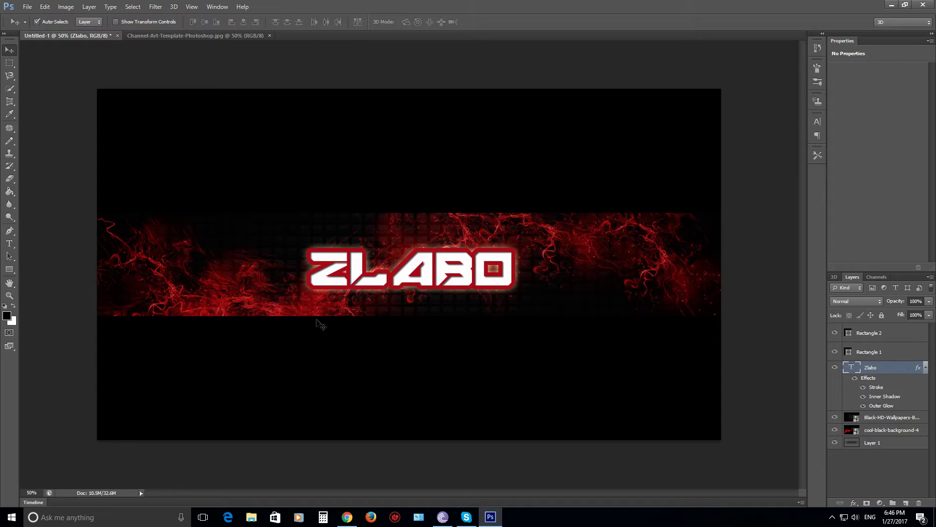
Step: Place the transparent cutout photo from the Desktop into the banner
{"action": "left_click", "coordinate": [29, 6]}
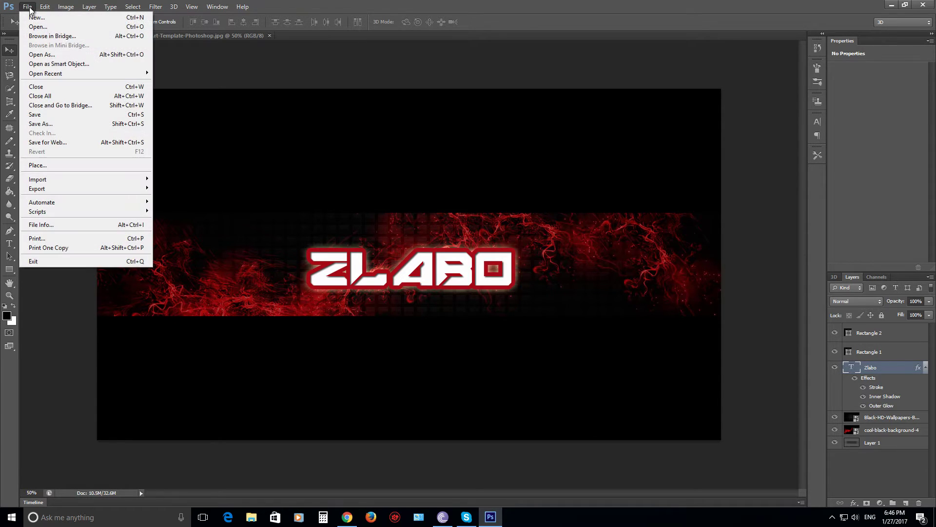
{"action": "left_click", "coordinate": [46, 165]}
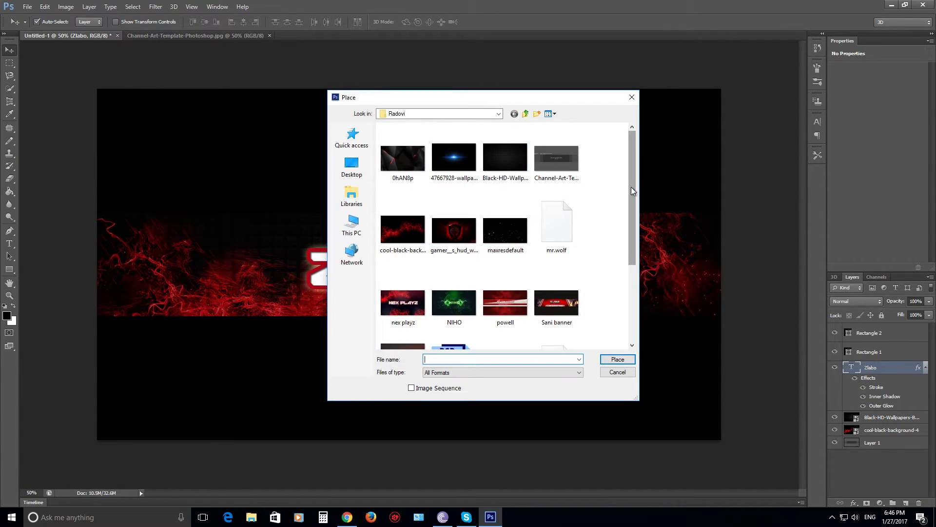
{"action": "mouse_move", "coordinate": [631, 186]}
{"action": "left_mouse_down"}
{"action": "mouse_move", "coordinate": [630, 259]}
{"action": "mouse_move", "coordinate": [620, 195]}
{"action": "mouse_move", "coordinate": [619, 308]}
{"action": "left_mouse_up"}
{"action": "left_click", "coordinate": [352, 166]}
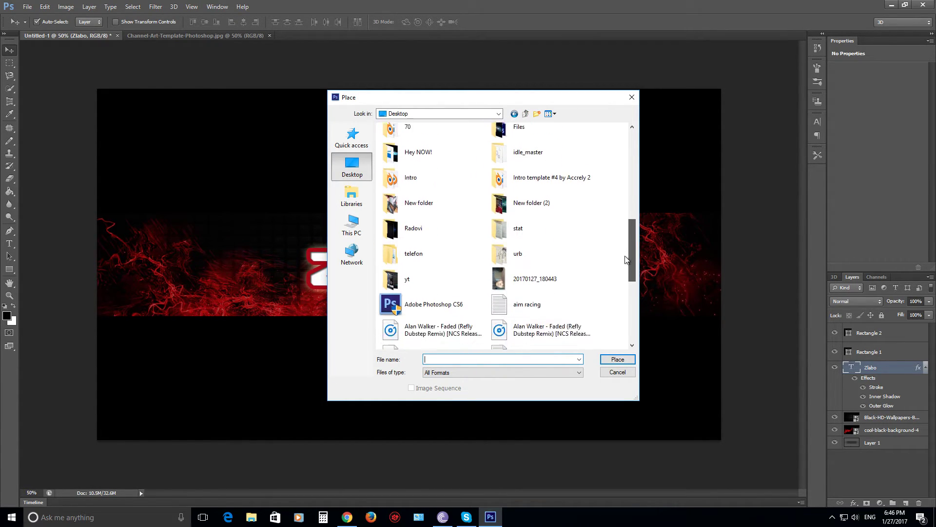
{"action": "scroll", "coordinate": [619, 309], "scroll_direction": "down", "scroll_amount": 2}
{"action": "left_click", "coordinate": [431, 208]}
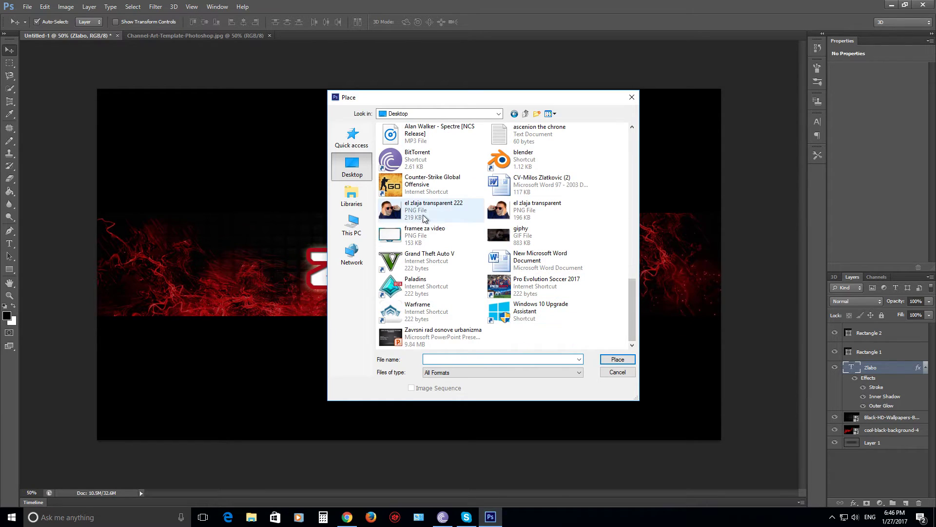
{"action": "left_click", "coordinate": [617, 359]}
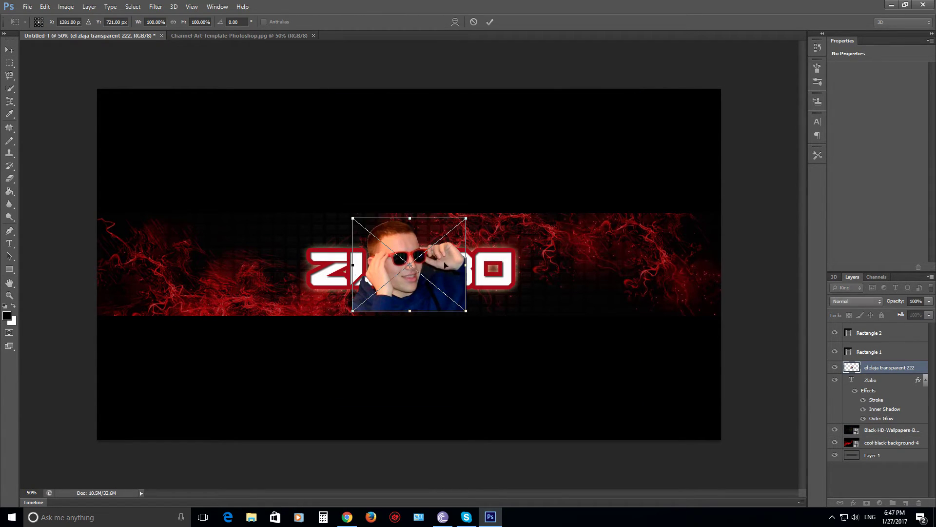
Step: Narrow the photo to about 77%, move it left of ZLABO, and commit
{"action": "left_click_drag", "start_coordinate": [465, 264], "coordinate": [291, 277]}
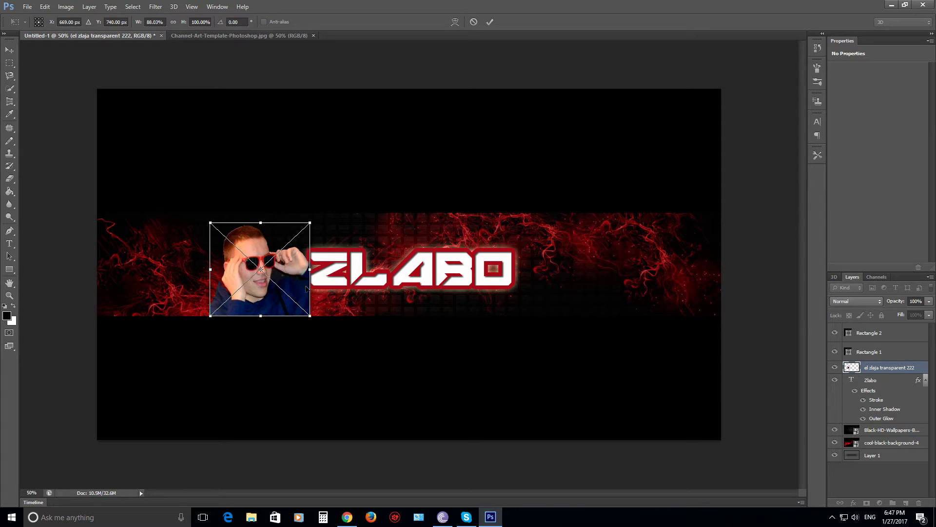
{"action": "left_click_drag", "start_coordinate": [212, 270], "coordinate": [215, 270]}
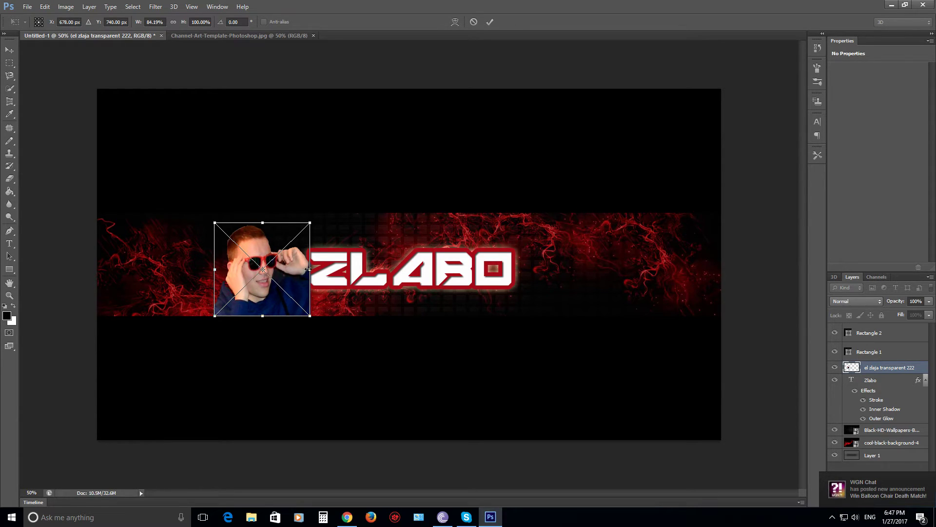
{"action": "left_click_drag", "start_coordinate": [308, 269], "coordinate": [304, 270]}
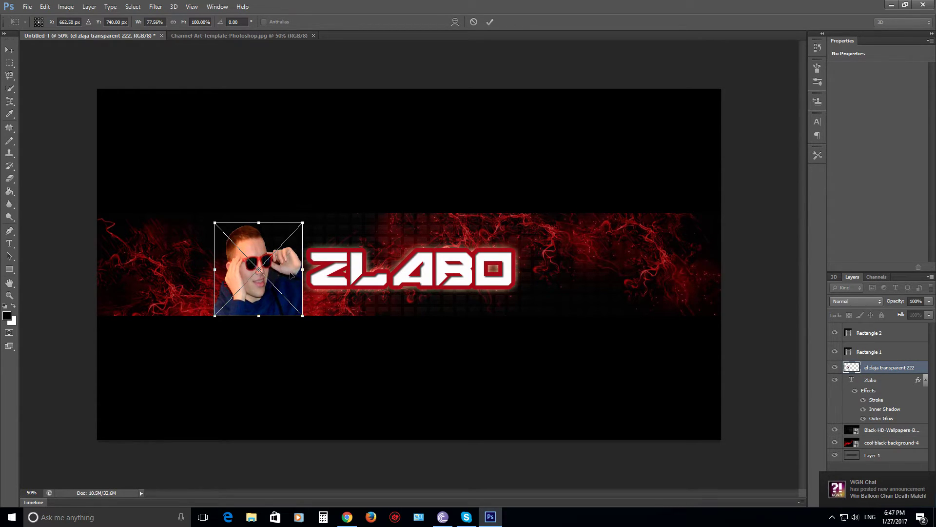
{"action": "left_click", "coordinate": [493, 25]}
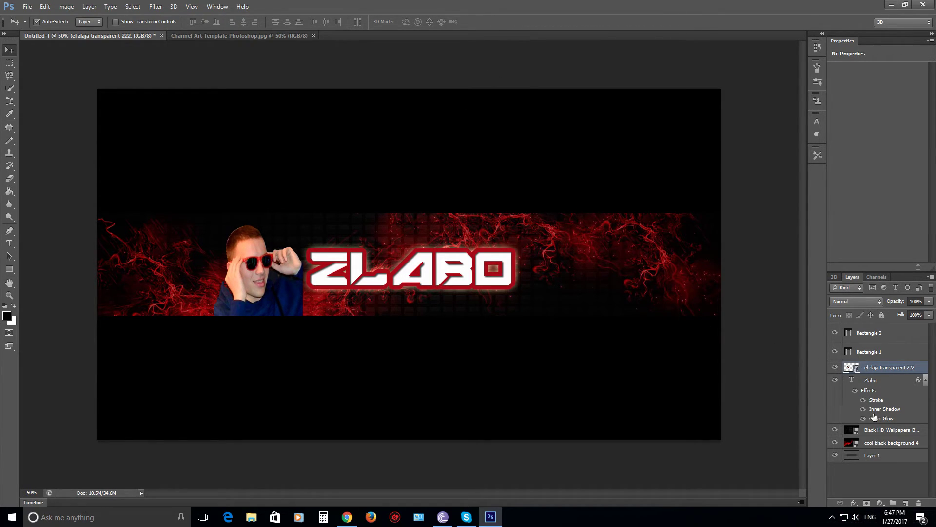
Step: With the red background hidden, nudge the photo and ZLABO title slightly right, then re-show it
{"action": "left_click_drag", "start_coordinate": [835, 441], "coordinate": [834, 431]}
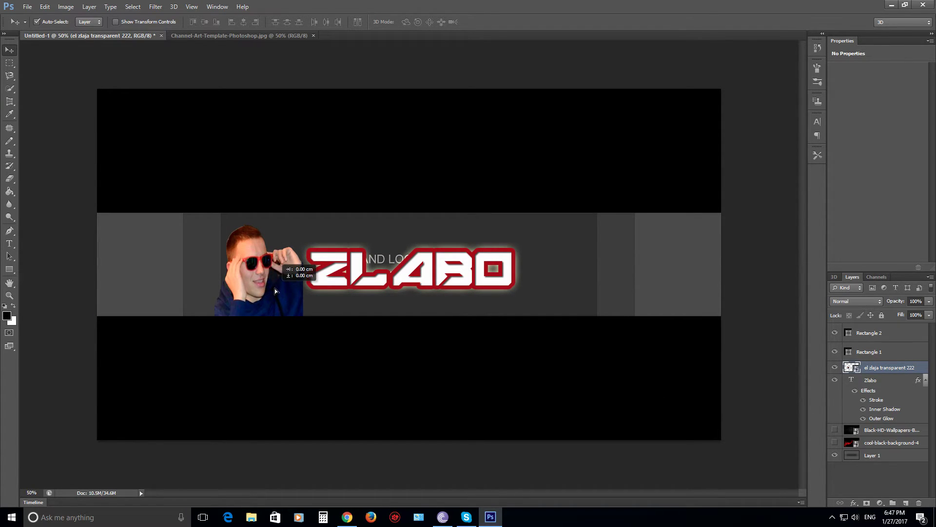
{"action": "left_click_drag", "start_coordinate": [268, 288], "coordinate": [276, 288]}
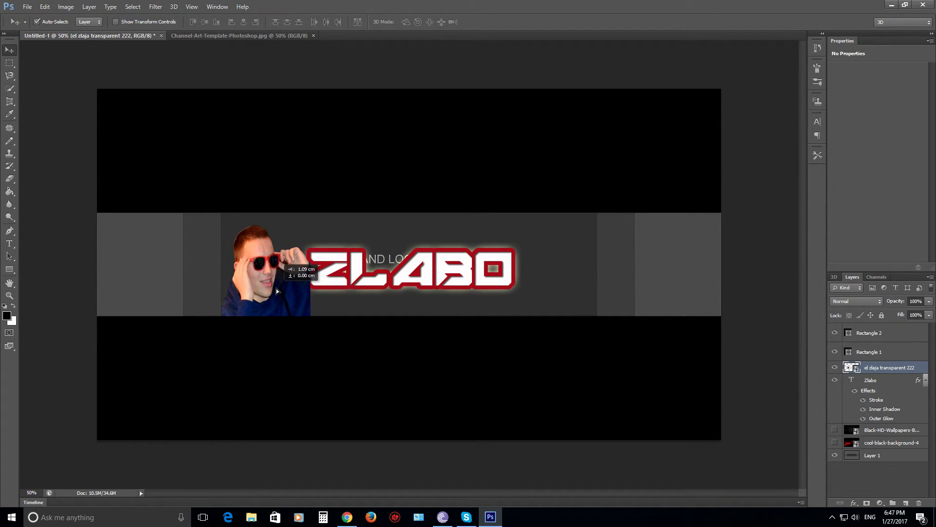
{"action": "left_click", "coordinate": [412, 280]}
{"action": "left_click_drag", "start_coordinate": [412, 279], "coordinate": [416, 280]}
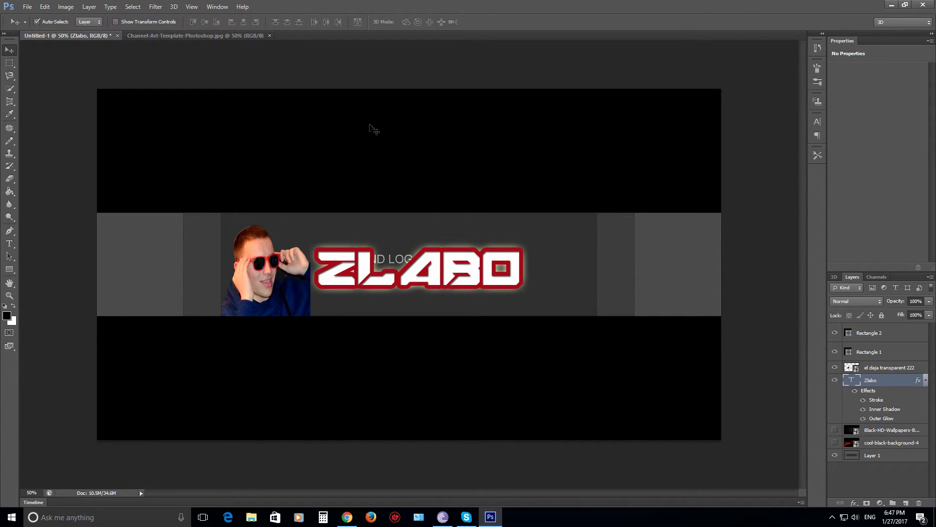
{"action": "left_click", "coordinate": [836, 430]}
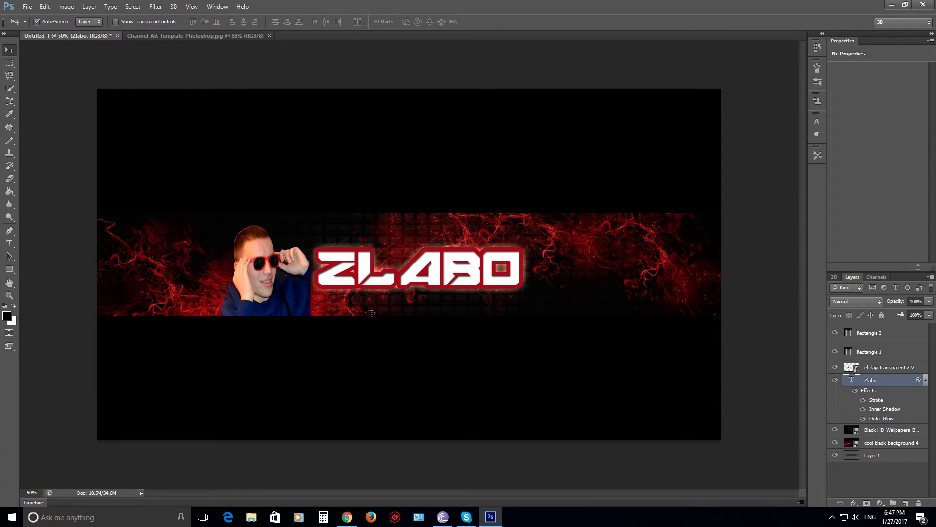
Step: Search Google Images for 'facebook logo transparent'
{"action": "left_click", "coordinate": [347, 517]}
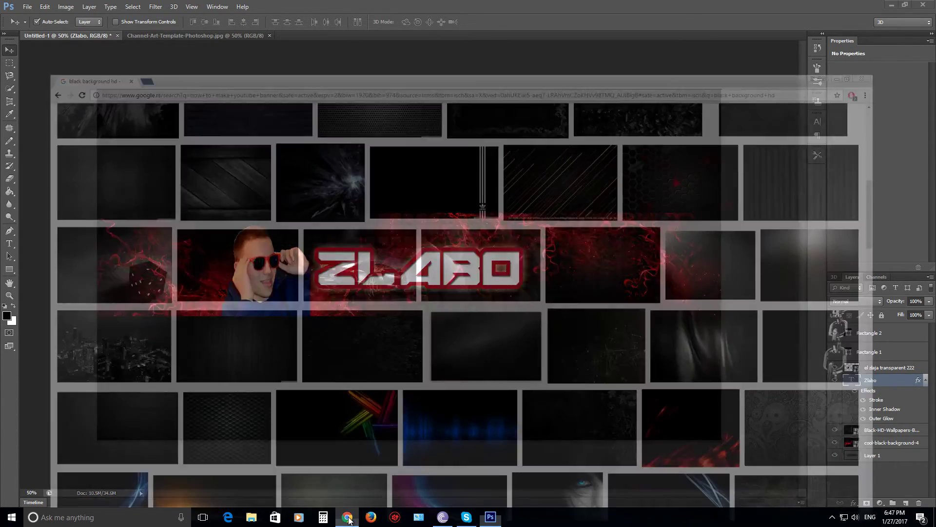
{"action": "scroll", "coordinate": [281, 150], "scroll_direction": "up", "scroll_amount": 4}
{"action": "scroll", "coordinate": [278, 122], "scroll_direction": "up", "scroll_amount": 6}
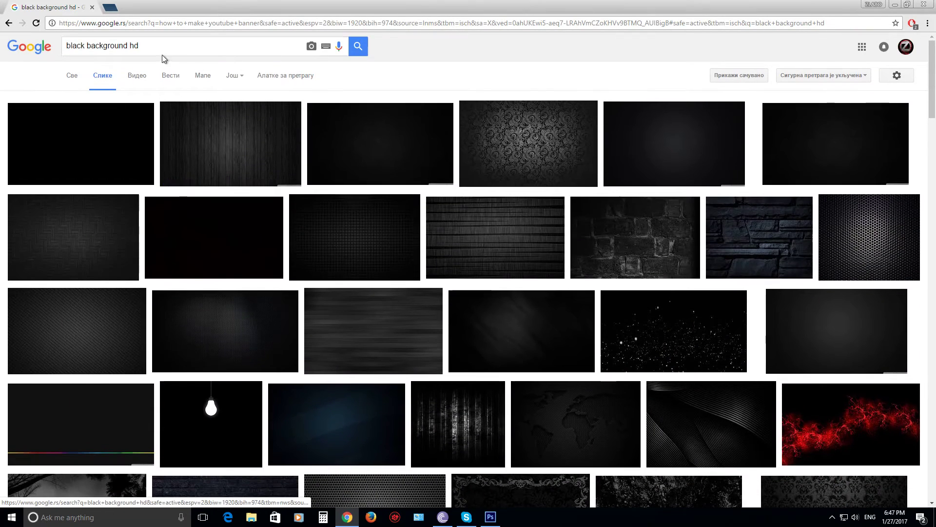
{"action": "left_click_drag", "start_coordinate": [162, 54], "coordinate": [17, 50]}
{"action": "type", "text": "f"}
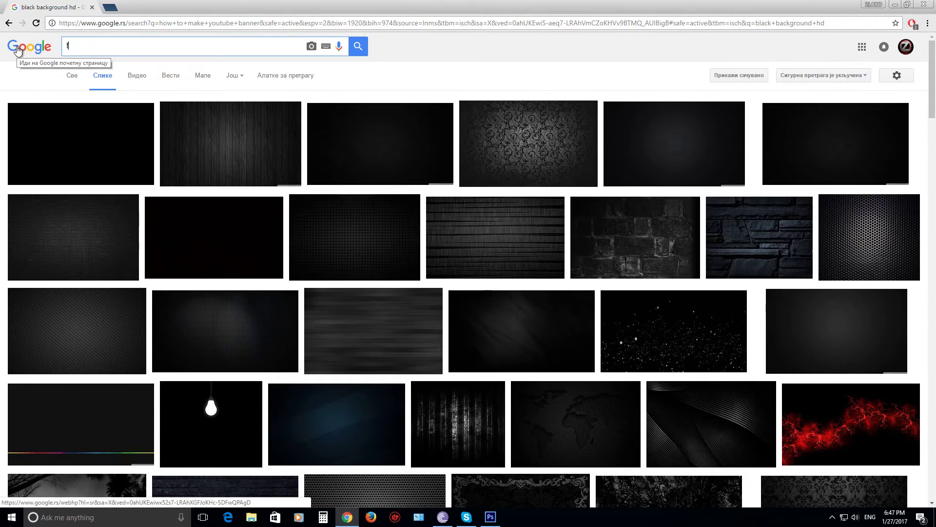
{"action": "type", "text": "acebook "}
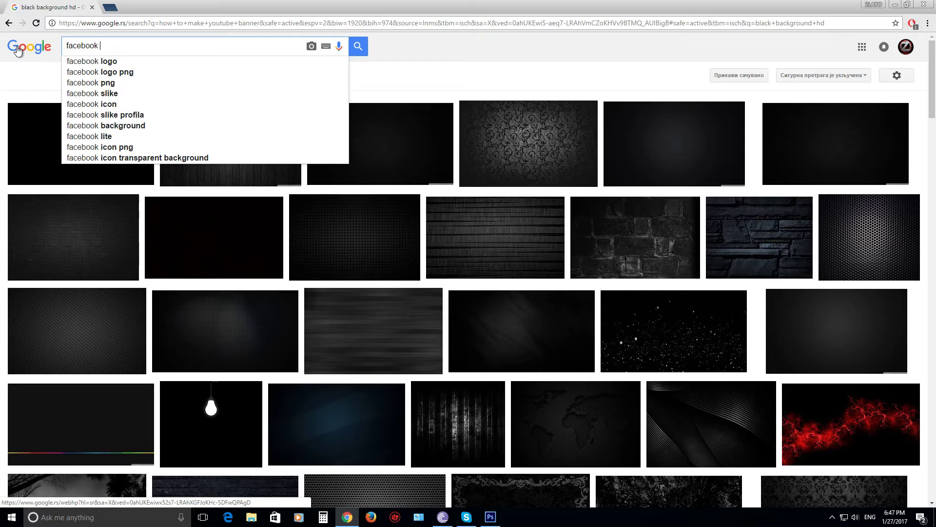
{"action": "type", "text": "logo t"}
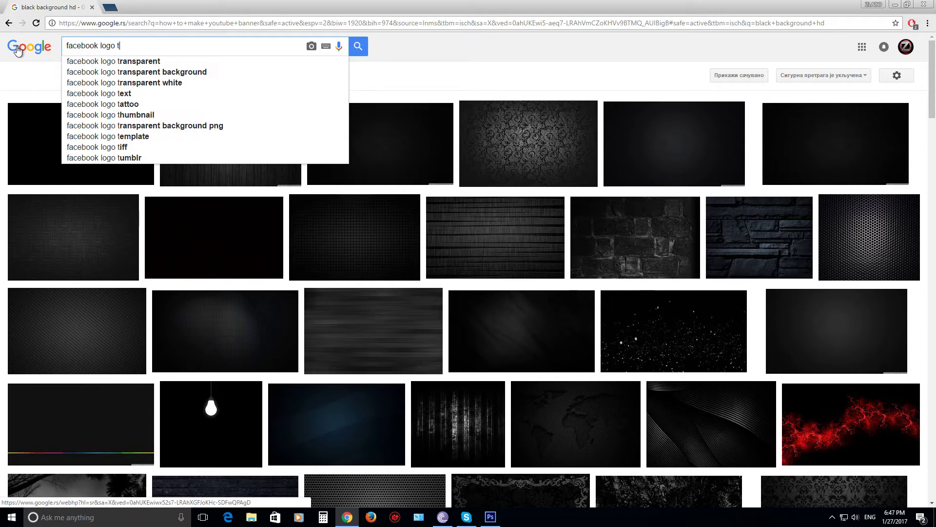
{"action": "type", "text": "ransparent"}
{"action": "key", "text": "Return"}
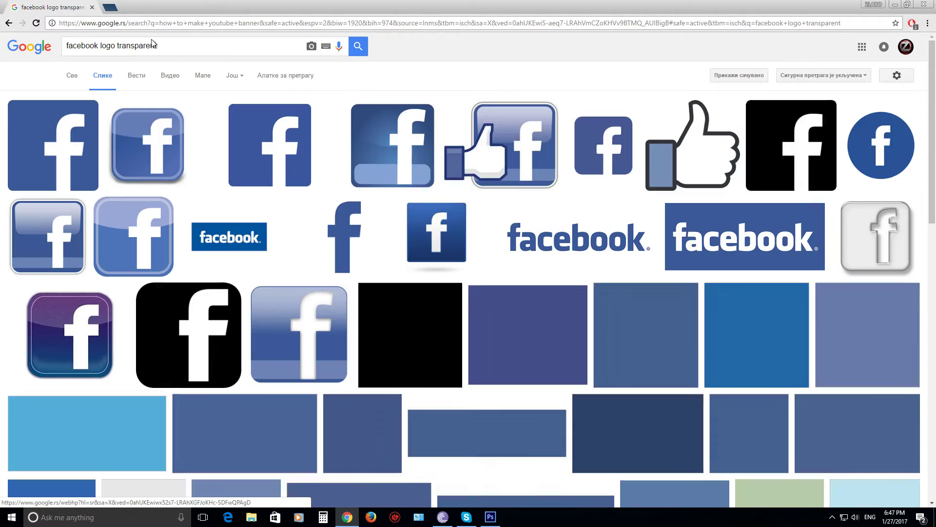
Step: Save the glossy rounded Facebook logo as facebook-logo-png-9, then minimize Chrome
{"action": "left_click", "coordinate": [81, 143]}
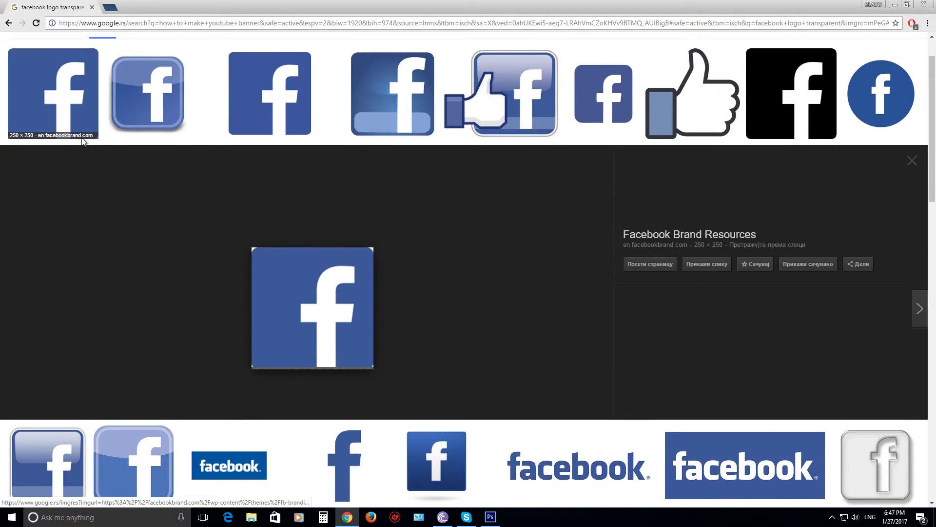
{"action": "left_click", "coordinate": [167, 105]}
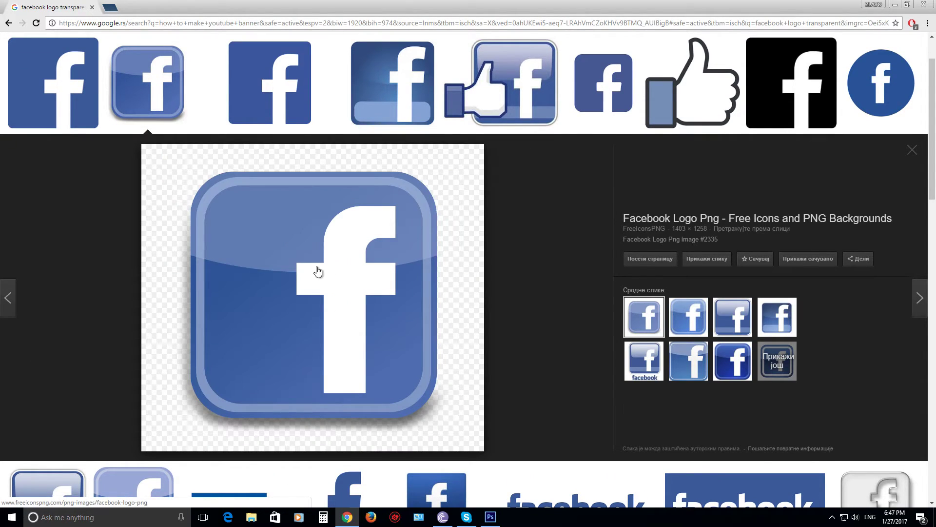
{"action": "right_click", "coordinate": [367, 253]}
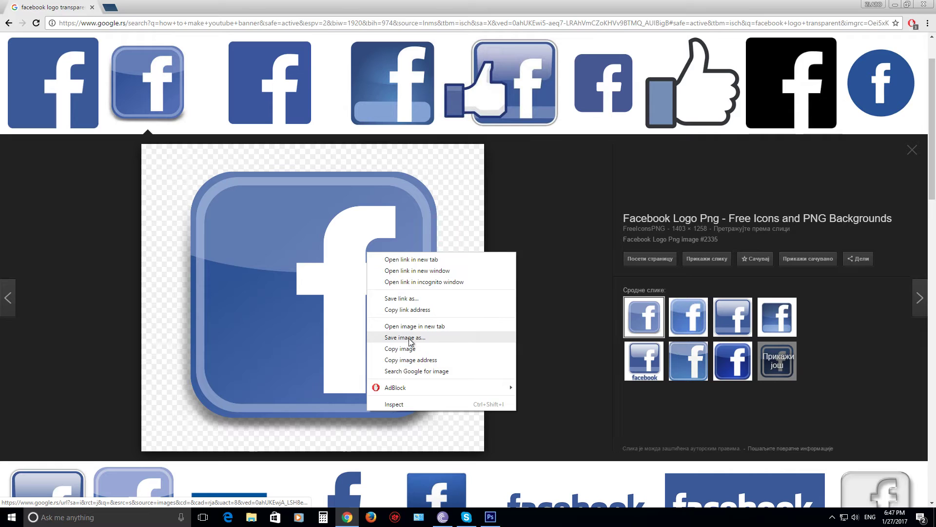
{"action": "left_click", "coordinate": [407, 337]}
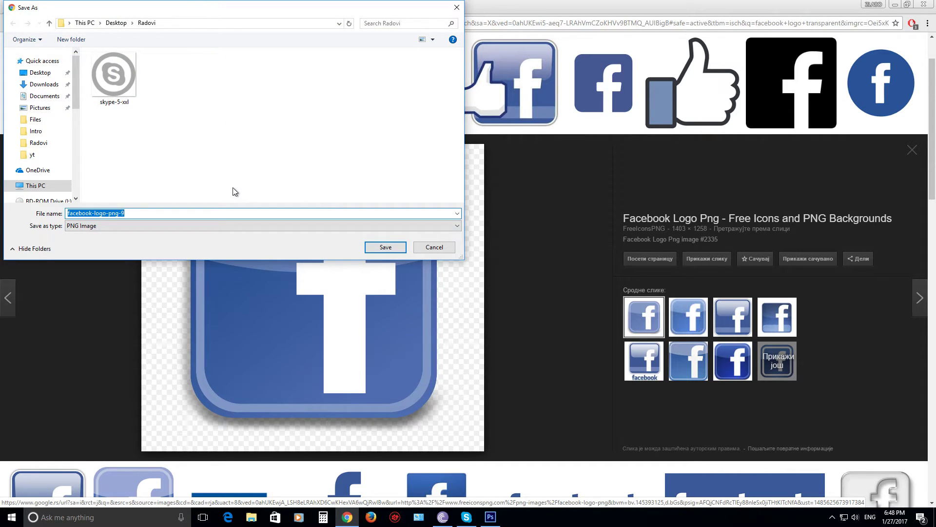
{"action": "left_click", "coordinate": [393, 252]}
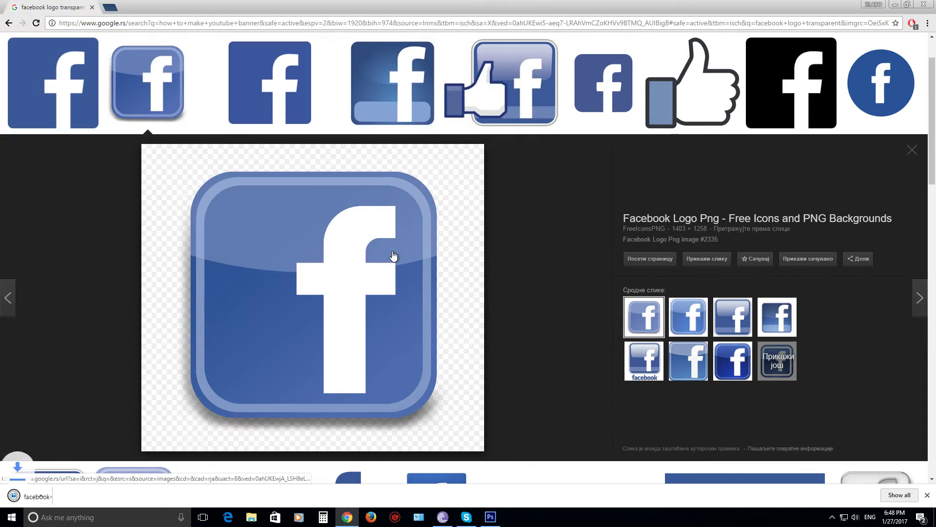
{"action": "left_click", "coordinate": [927, 495]}
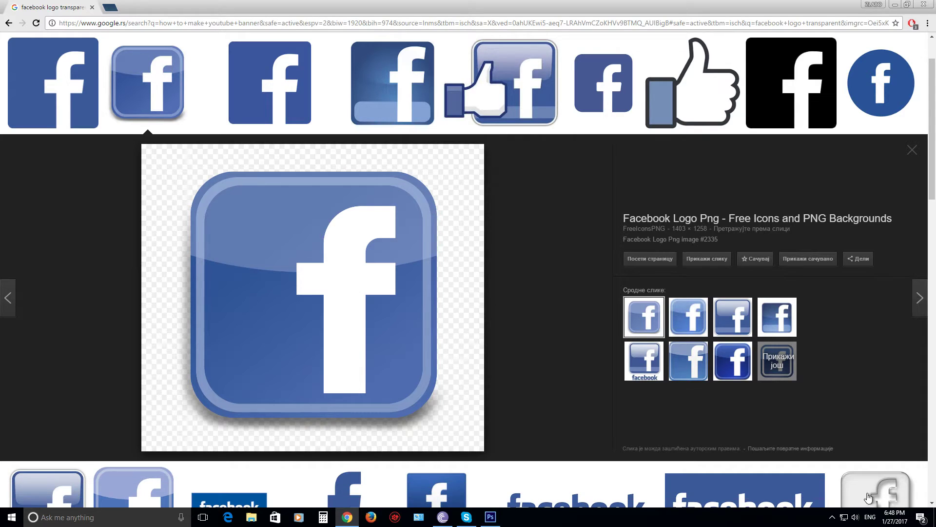
{"action": "left_click", "coordinate": [894, 4]}
Step: Place facebook-logo-png-9 from the Radovi folder into the banner
{"action": "left_click", "coordinate": [27, 7]}
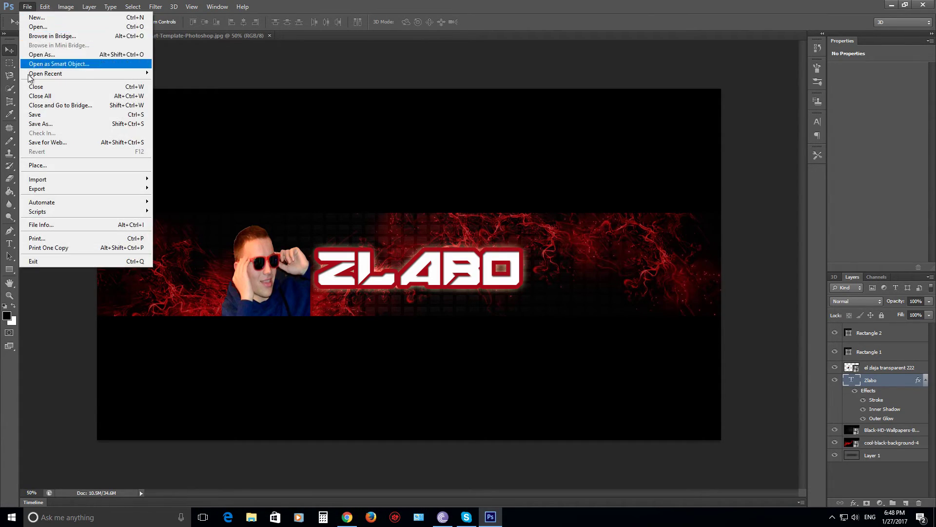
{"action": "left_click", "coordinate": [36, 166]}
{"action": "left_click_drag", "start_coordinate": [633, 168], "coordinate": [630, 192]}
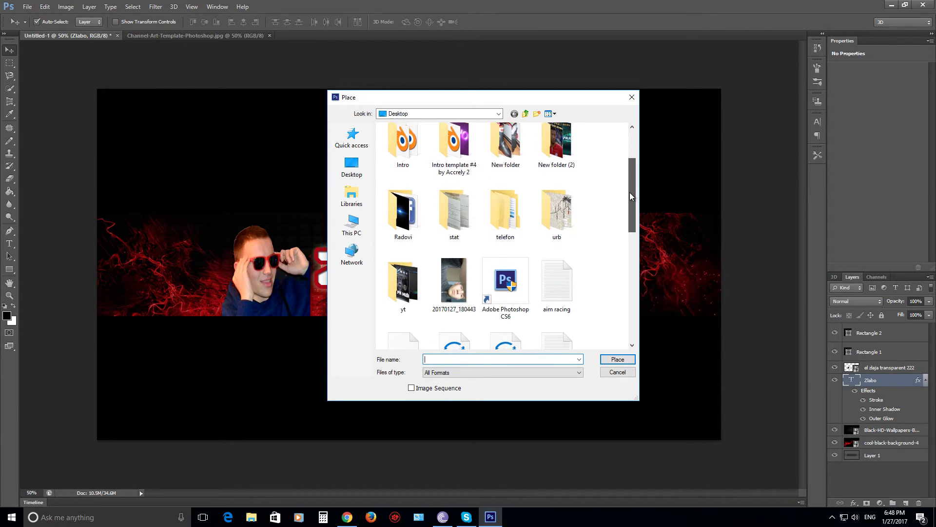
{"action": "double_click", "coordinate": [414, 195]}
{"action": "left_click", "coordinate": [457, 221]}
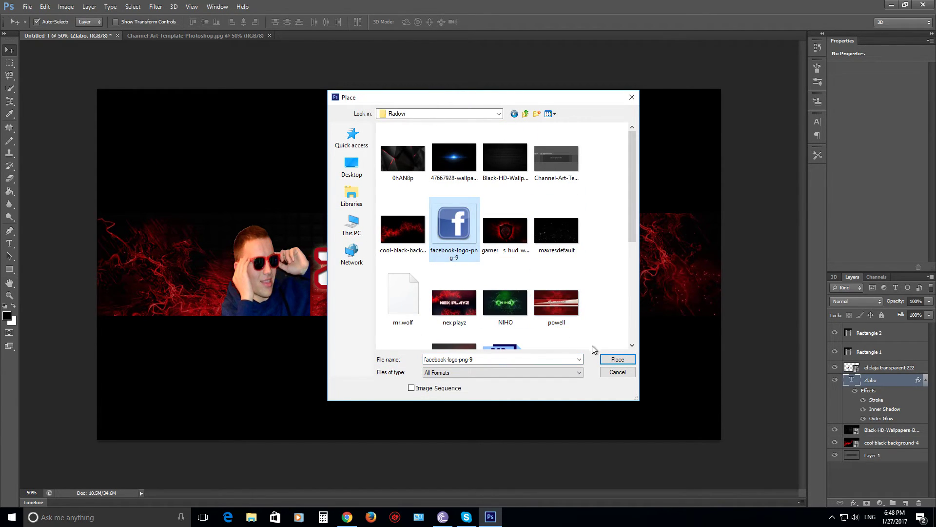
{"action": "left_click", "coordinate": [617, 359]}
Step: Shrink the logo to about 19%, position it below ZLABO's left side, and commit
{"action": "left_click_drag", "start_coordinate": [490, 192], "coordinate": [428, 251]}
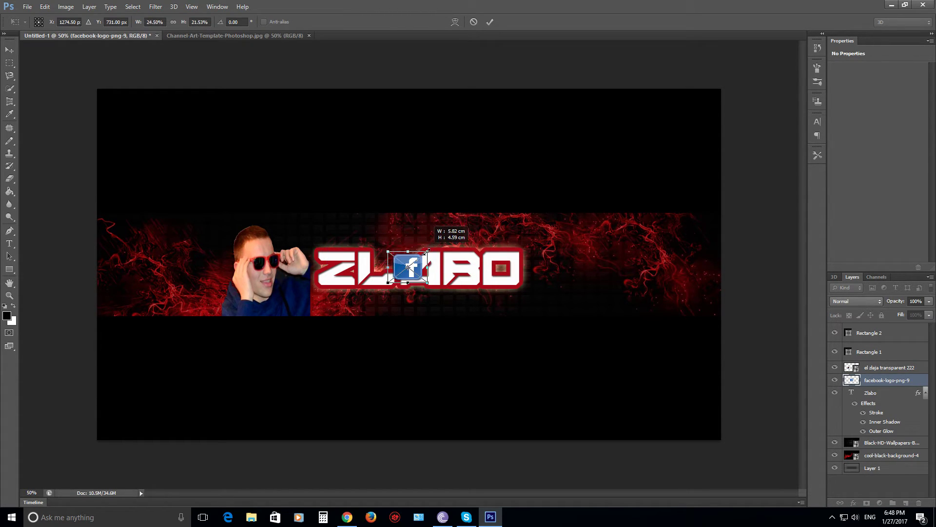
{"action": "mouse_move", "coordinate": [411, 264]}
{"action": "left_mouse_down"}
{"action": "mouse_move", "coordinate": [391, 290]}
{"action": "mouse_move", "coordinate": [346, 304]}
{"action": "left_mouse_up"}
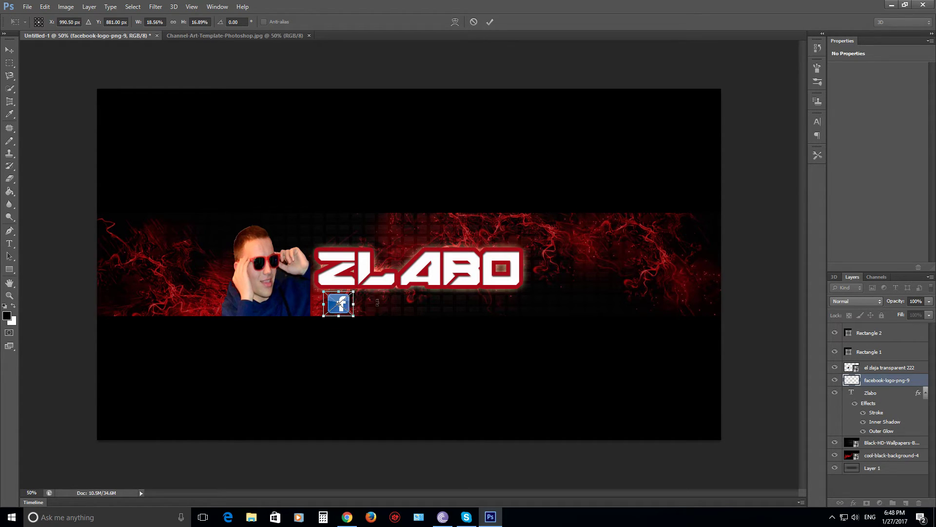
{"action": "left_click", "coordinate": [490, 21]}
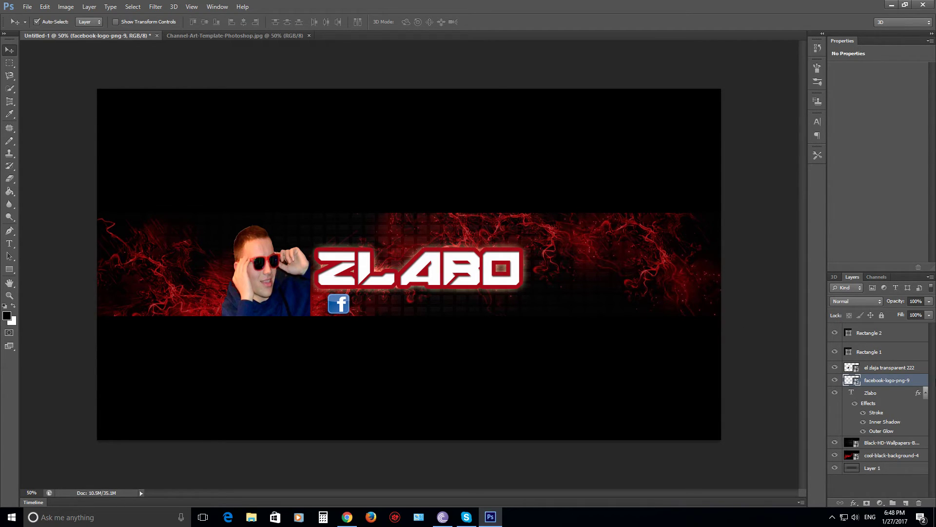
Step: Open the Facebook logo's Blending Options and try pattern, gradient and colour overlays, leaving them off
{"action": "right_click", "coordinate": [896, 384]}
{"action": "left_click", "coordinate": [838, 8]}
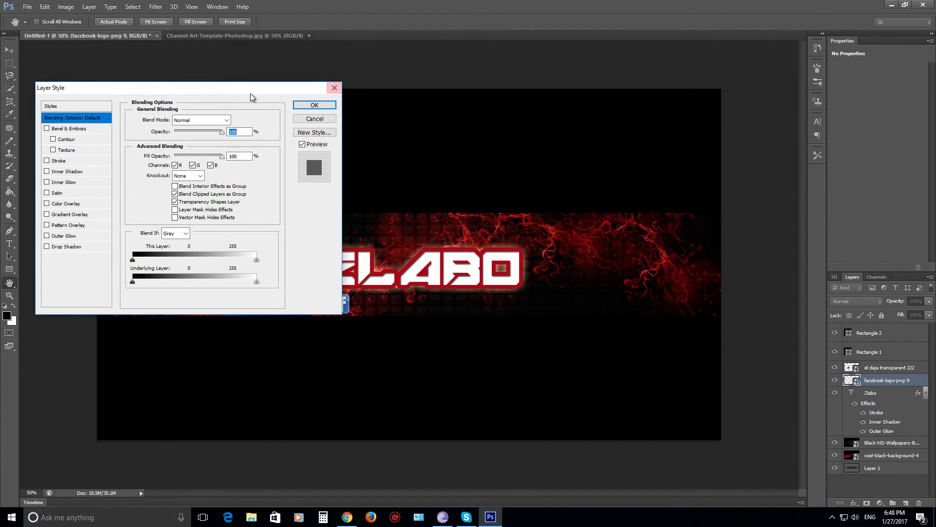
{"action": "left_click_drag", "start_coordinate": [254, 94], "coordinate": [737, 83]}
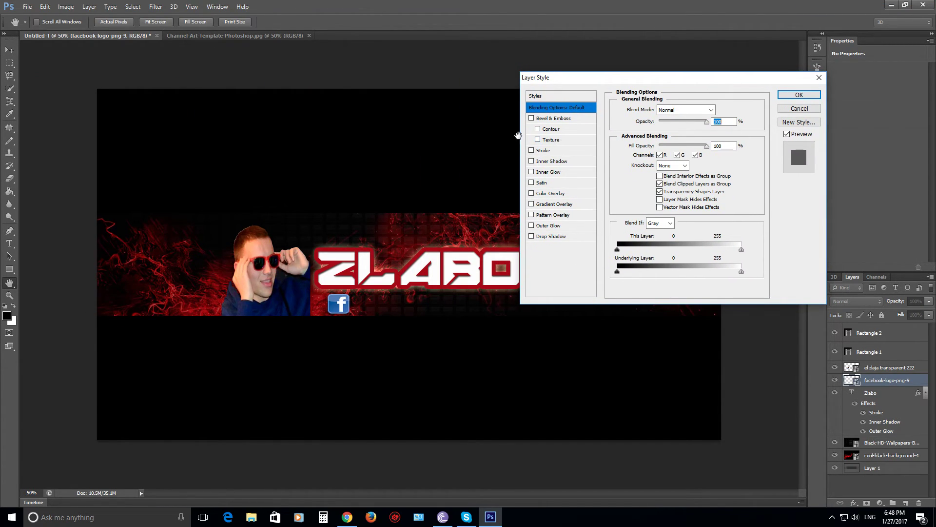
{"action": "left_click", "coordinate": [531, 215]}
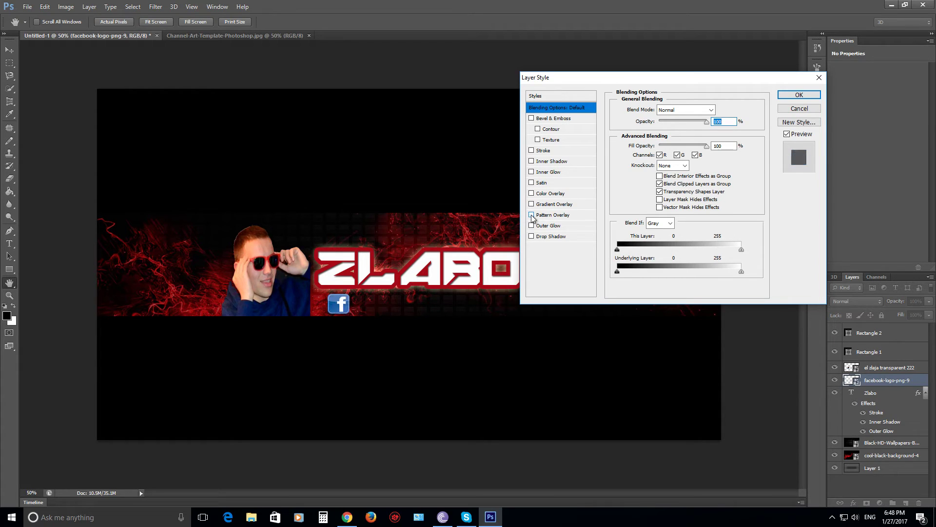
{"action": "left_click", "coordinate": [532, 204]}
{"action": "left_click", "coordinate": [532, 194]}
{"action": "left_click", "coordinate": [532, 194]}
Step: Apply Outer Glow and Bevel & Emboss to the logo, then nudge it slightly left
{"action": "left_click", "coordinate": [531, 226]}
{"action": "left_click", "coordinate": [531, 226]}
{"action": "left_click", "coordinate": [532, 118]}
{"action": "left_click", "coordinate": [799, 95]}
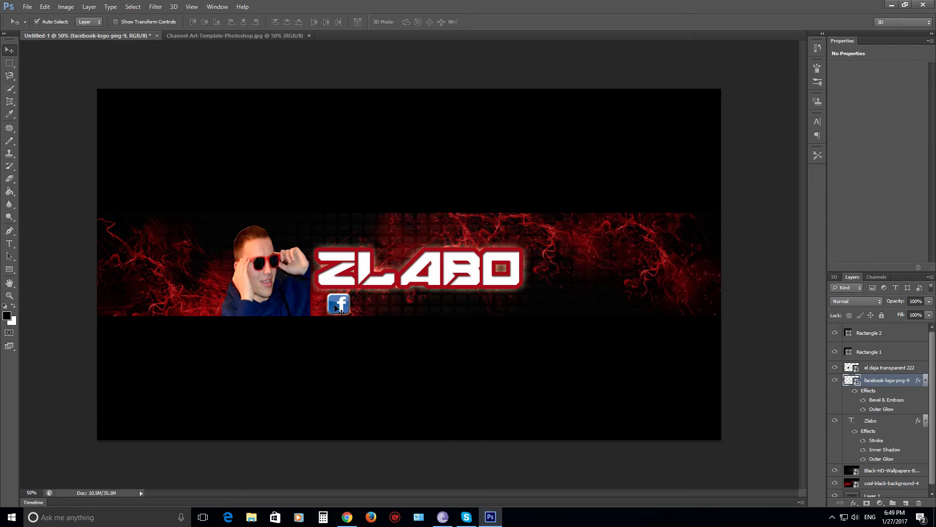
{"action": "left_click_drag", "start_coordinate": [339, 304], "coordinate": [332, 303]}
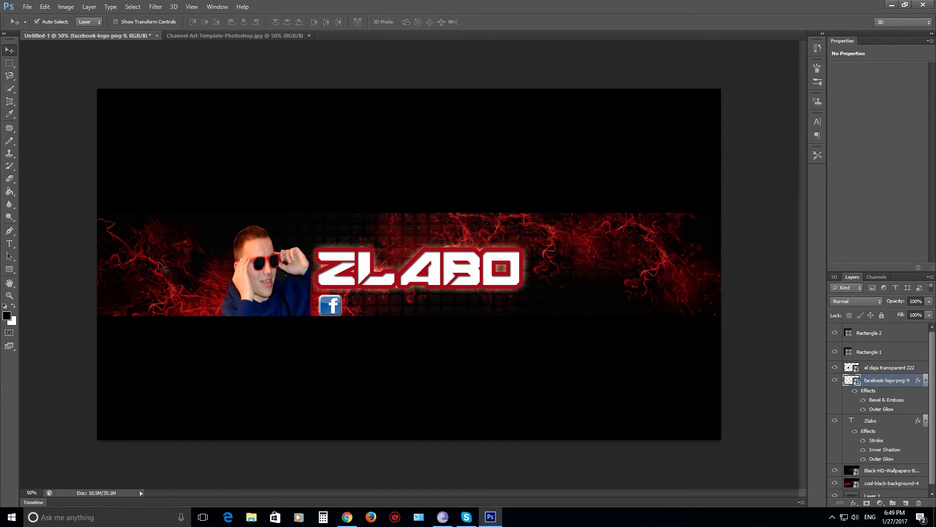
Step: Draw a text box right of the Facebook logo and set the type size to 72 pt
{"action": "left_click", "coordinate": [9, 243]}
{"action": "left_click_drag", "start_coordinate": [338, 295], "coordinate": [513, 316]}
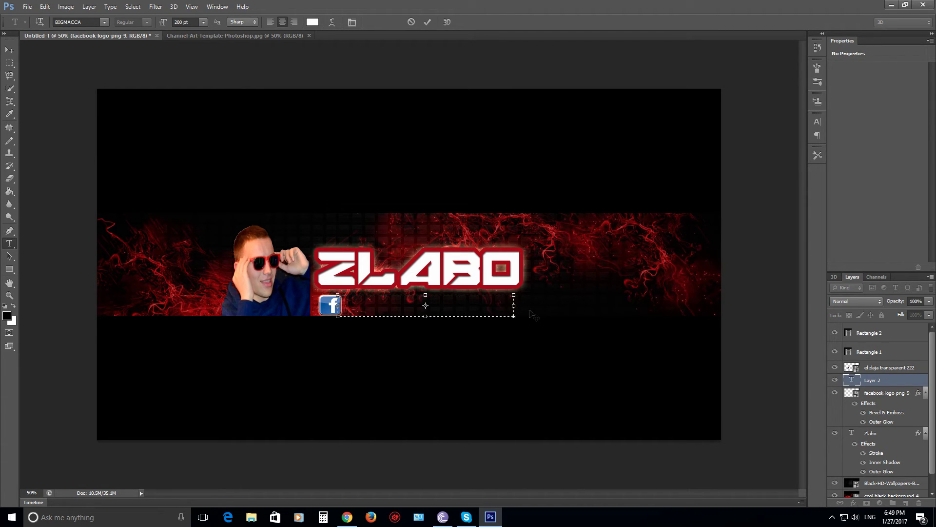
{"action": "left_click_drag", "start_coordinate": [533, 314], "coordinate": [537, 315]}
{"action": "left_click", "coordinate": [203, 23]}
{"action": "left_click", "coordinate": [205, 190]}
Step: Type the handle 'ZLABO YT', fixing typos along the way, and left-align it
{"action": "type", "text": "Z"}
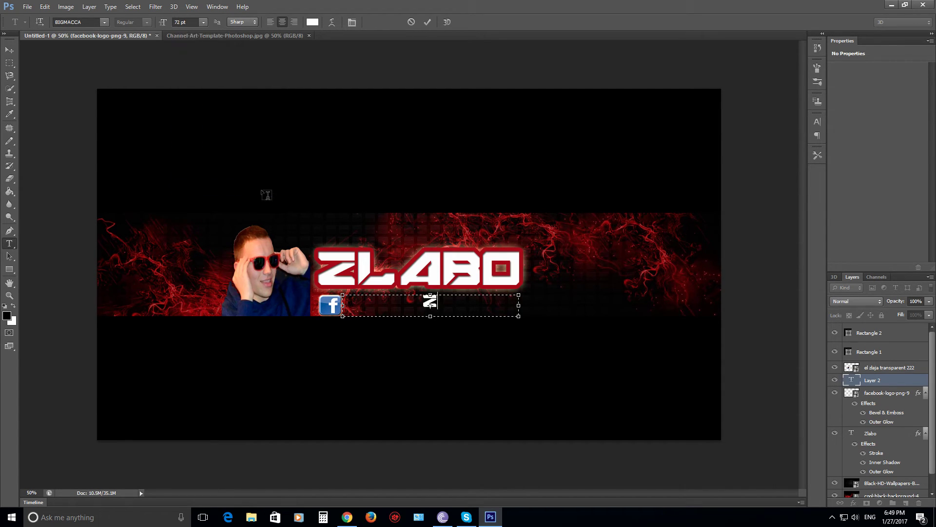
{"action": "type", "text": "LAB"}
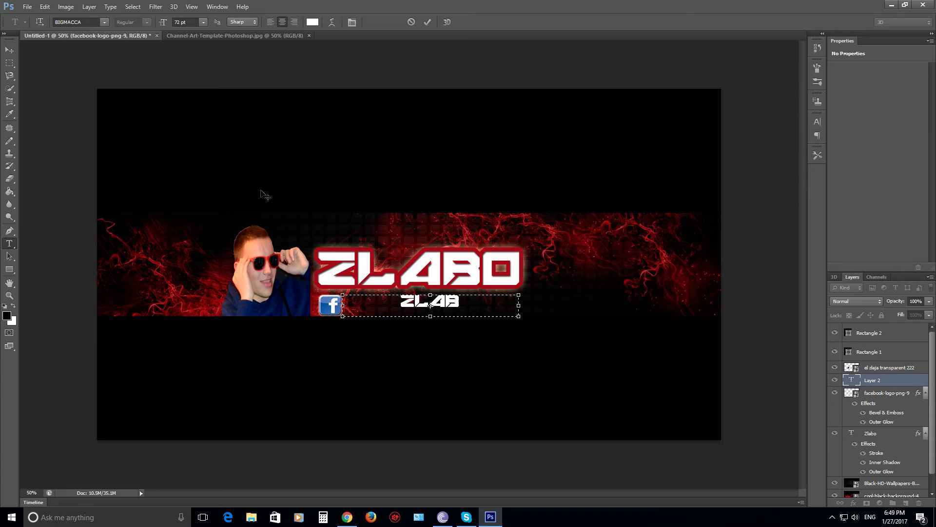
{"action": "key", "text": "BackSpace"}
{"action": "type", "text": "O Y"}
{"action": "key", "text": "BackSpace"}
{"action": "key", "text": "BackSpace"}
{"action": "key", "text": "BackSpace"}
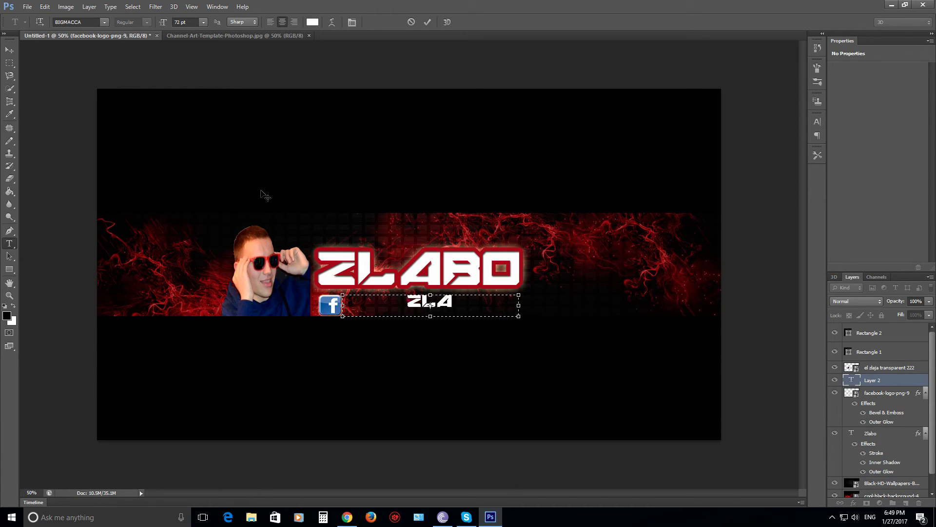
{"action": "type", "text": "BO YR"}
{"action": "key", "text": "BackSpace"}
{"action": "type", "text": "T"}
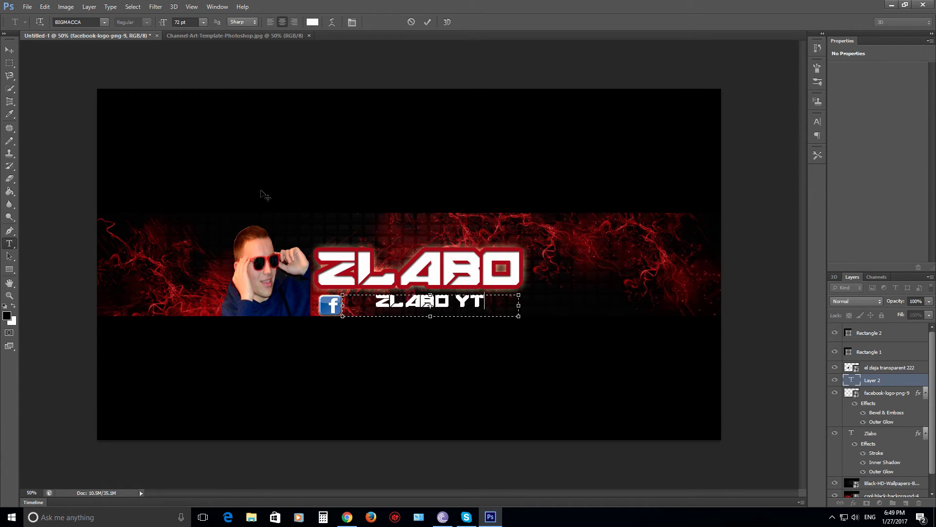
{"action": "left_click", "coordinate": [271, 23]}
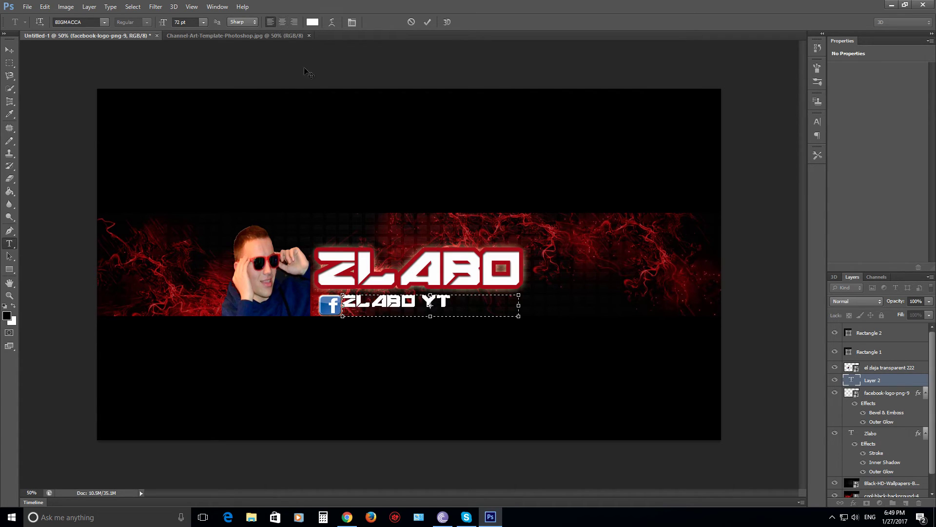
Step: Nudge the text, remove the space, prefix a slash to make '/ZLABOYT', and commit it
{"action": "left_click_drag", "start_coordinate": [543, 309], "coordinate": [548, 312]}
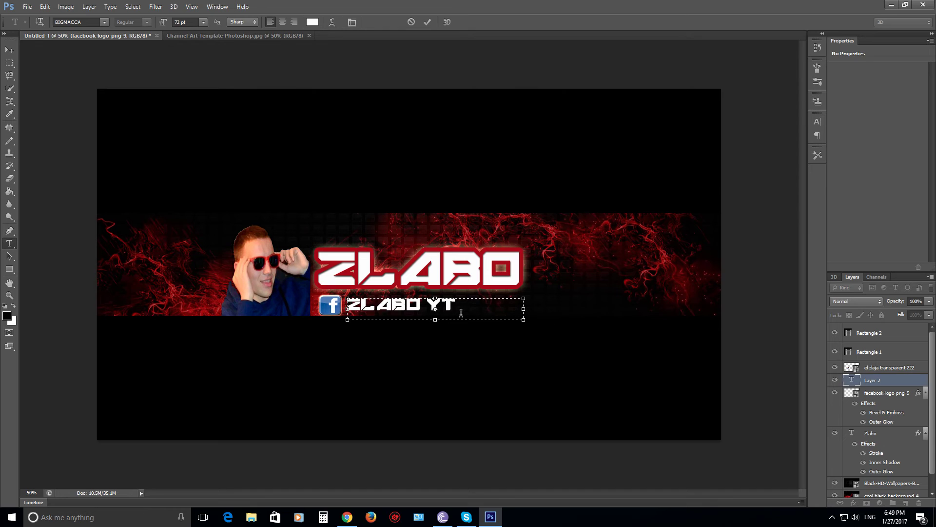
{"action": "left_click_drag", "start_coordinate": [457, 305], "coordinate": [350, 304]}
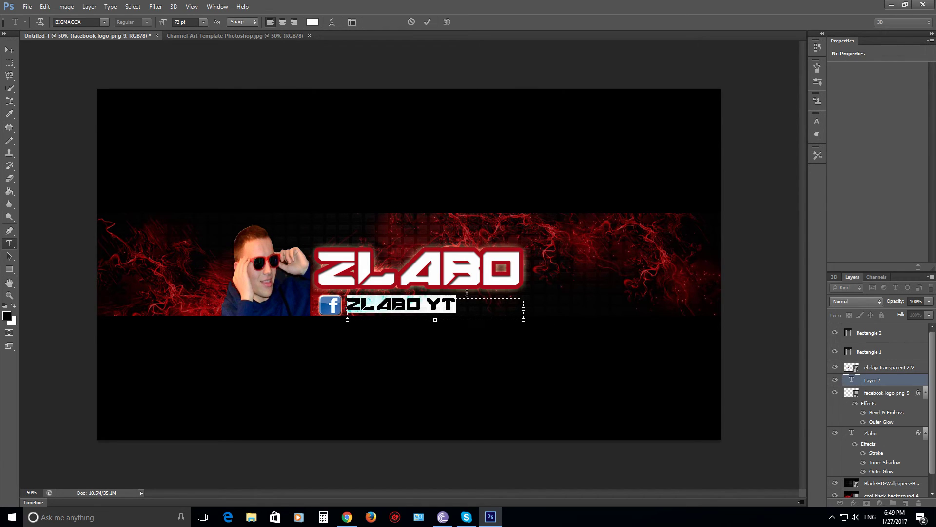
{"action": "left_click", "coordinate": [435, 307]}
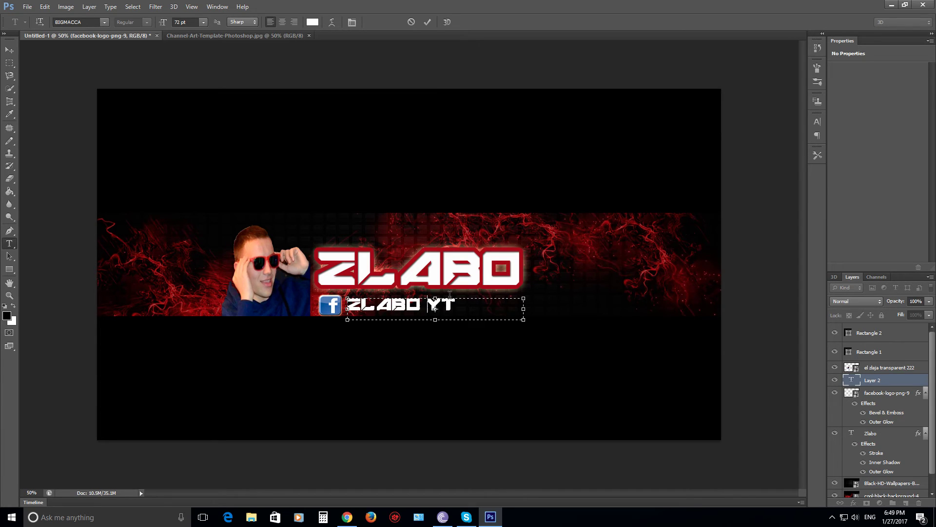
{"action": "key", "text": "BackSpace"}
{"action": "key", "text": "Home"}
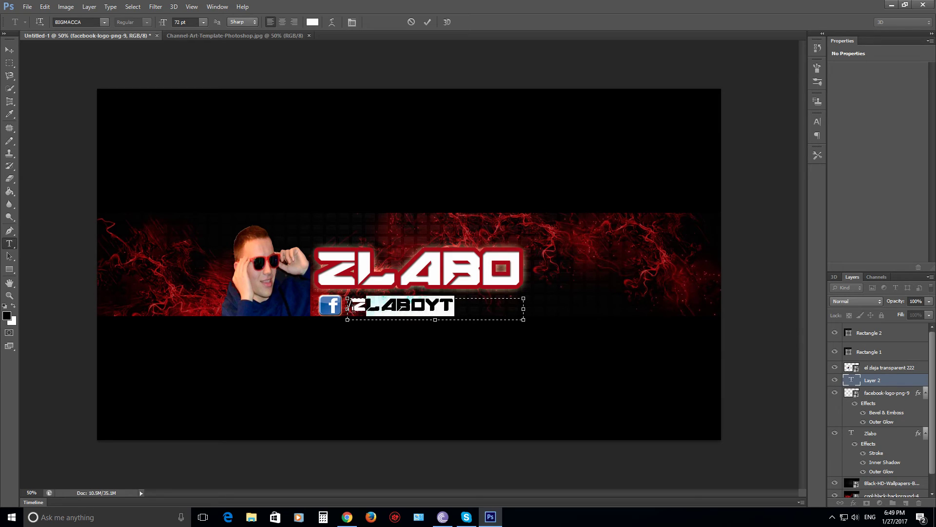
{"action": "triple_click", "coordinate": [476, 310]}
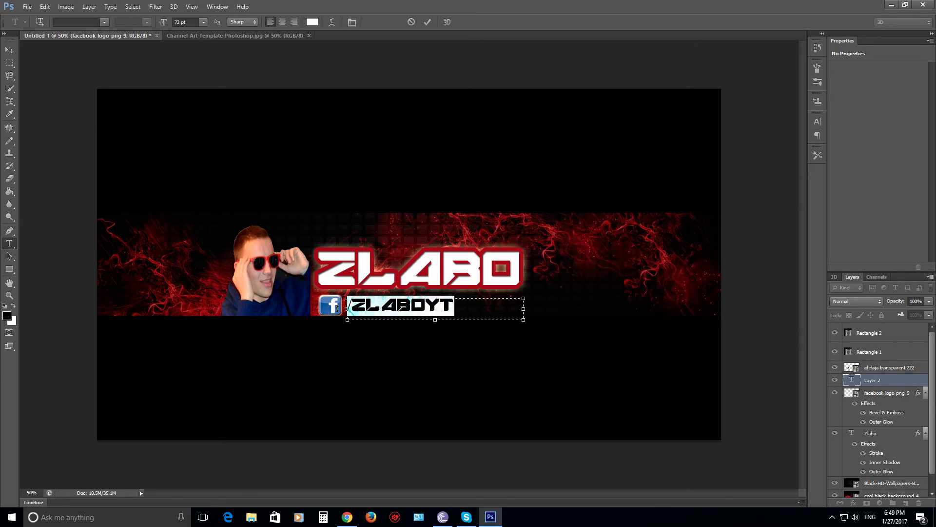
{"action": "left_click", "coordinate": [426, 22]}
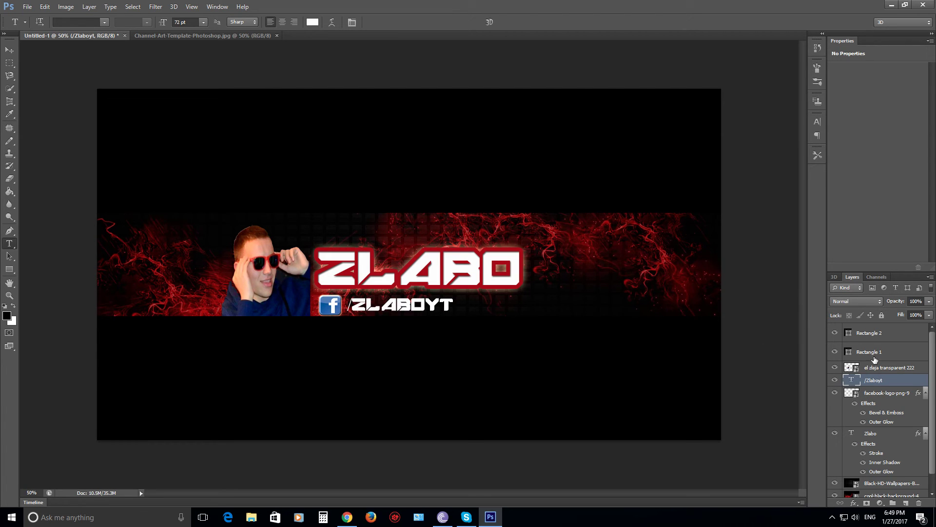
Step: Give the /ZLABOYT layer an 8 px Stroke in dark red 870f1a sampled from the banner
{"action": "right_click", "coordinate": [876, 384]}
{"action": "left_click", "coordinate": [808, 133]}
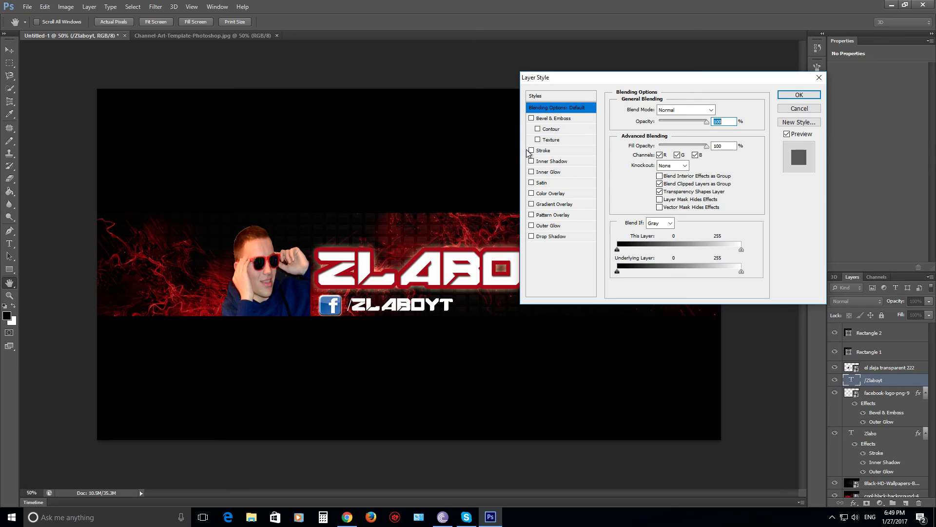
{"action": "left_click", "coordinate": [532, 150]}
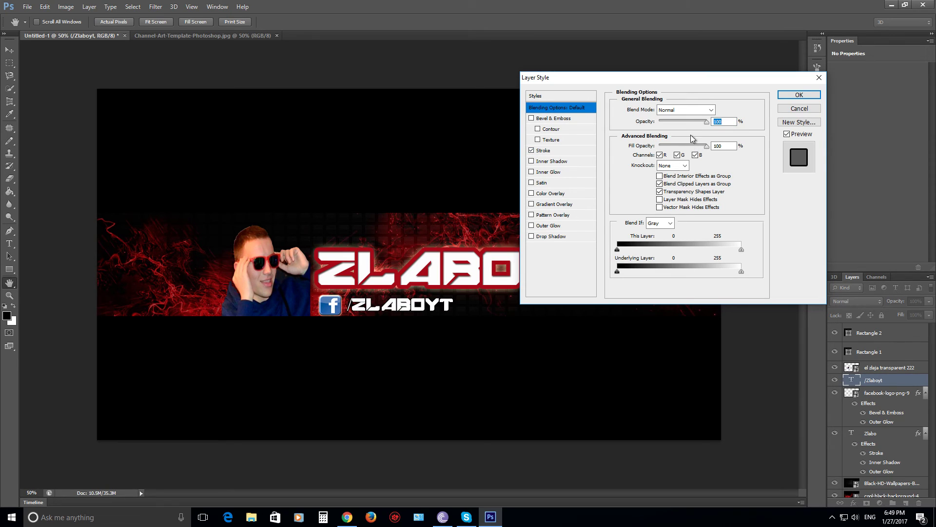
{"action": "left_click", "coordinate": [561, 149]}
{"action": "left_click_drag", "start_coordinate": [663, 109], "coordinate": [655, 111]}
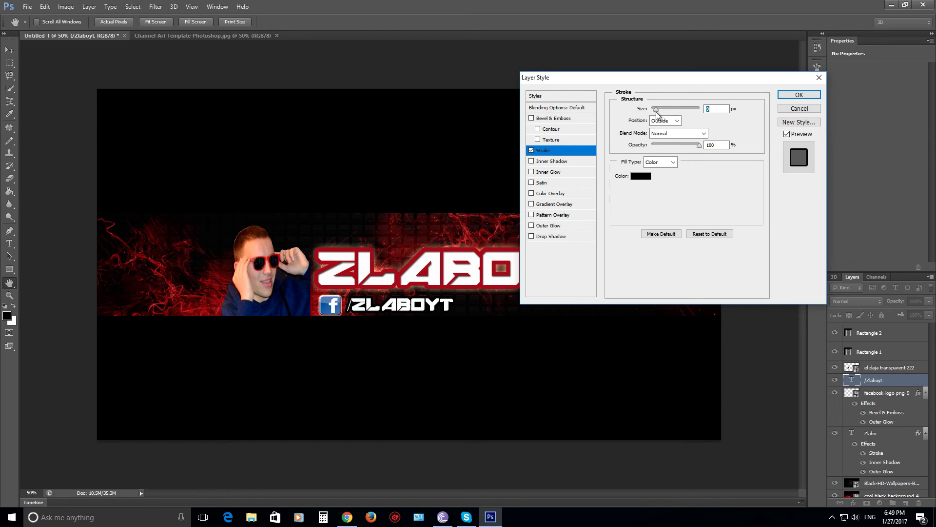
{"action": "left_click", "coordinate": [640, 176]}
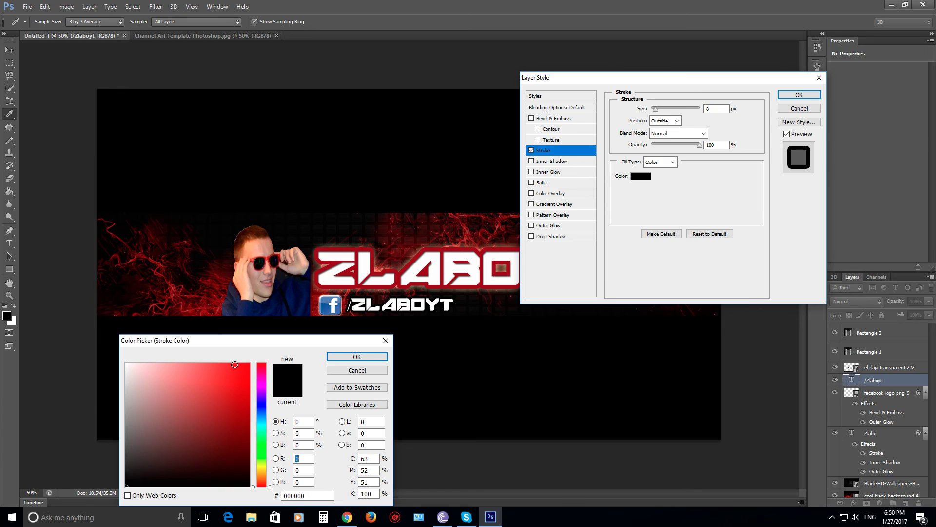
{"action": "left_click", "coordinate": [239, 367]}
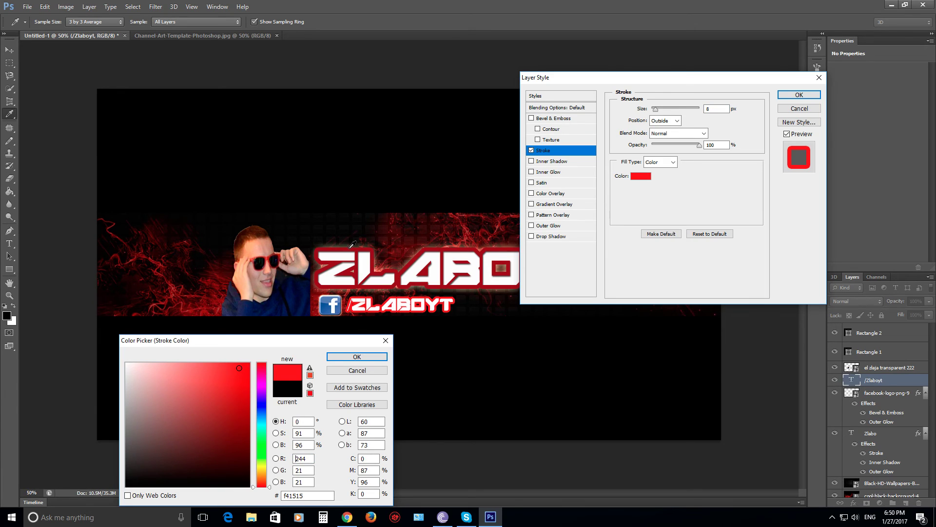
{"action": "left_click", "coordinate": [350, 247]}
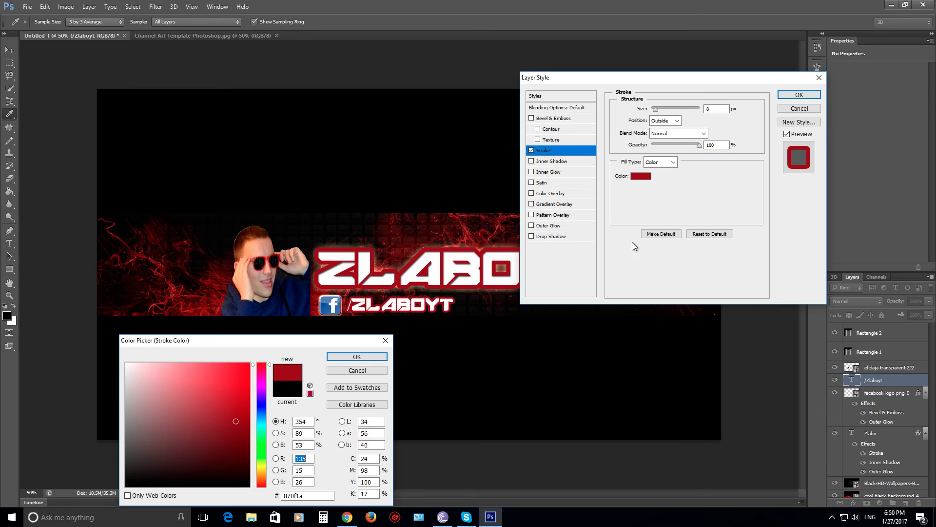
{"action": "left_click", "coordinate": [356, 359]}
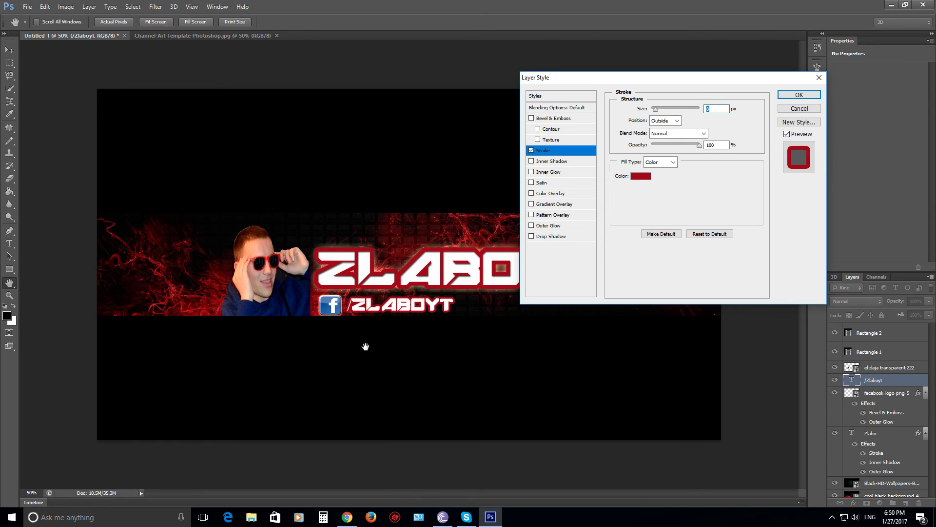
{"action": "left_click", "coordinate": [801, 94]}
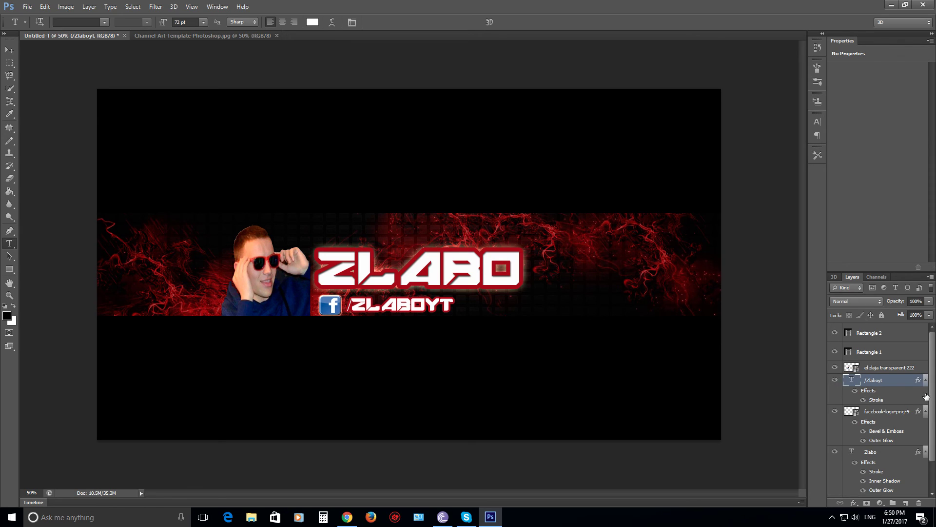
{"action": "scroll", "coordinate": [927, 396], "scroll_direction": "down", "scroll_amount": 2}
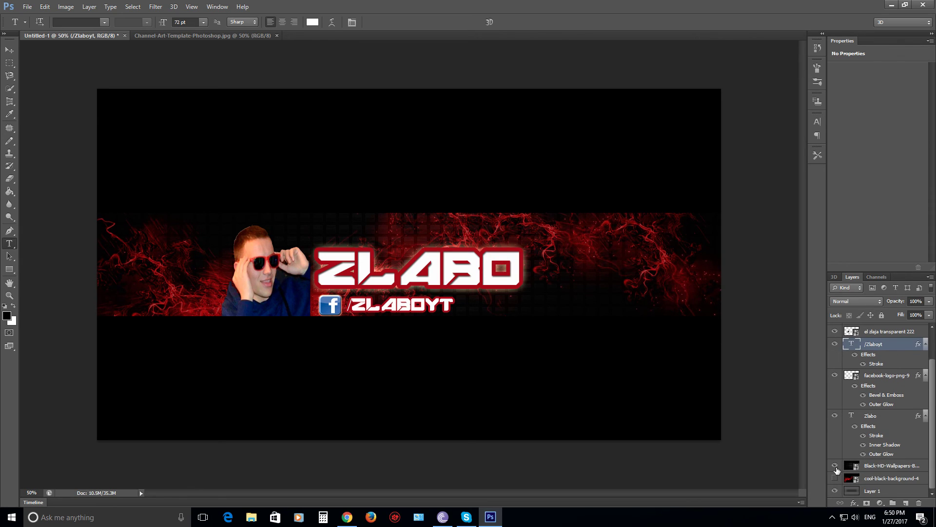
{"action": "left_click", "coordinate": [835, 478]}
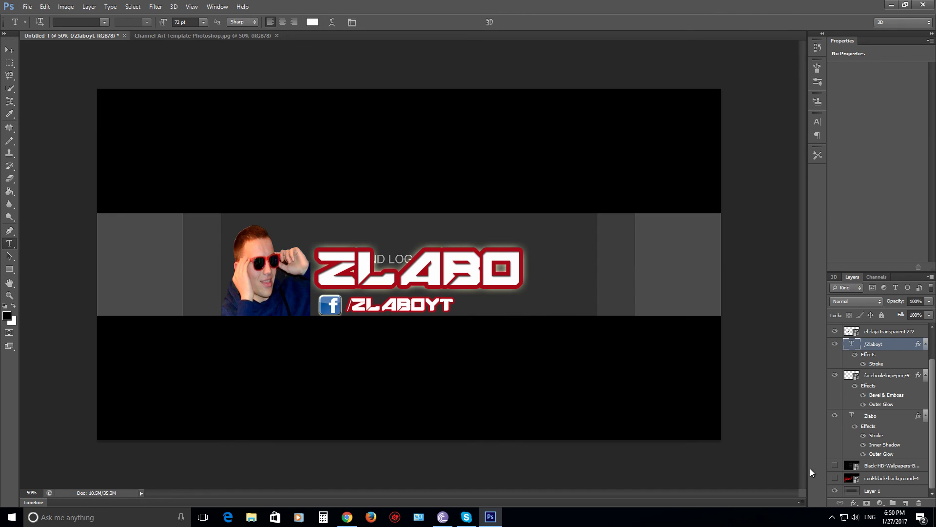
{"action": "left_click", "coordinate": [835, 477]}
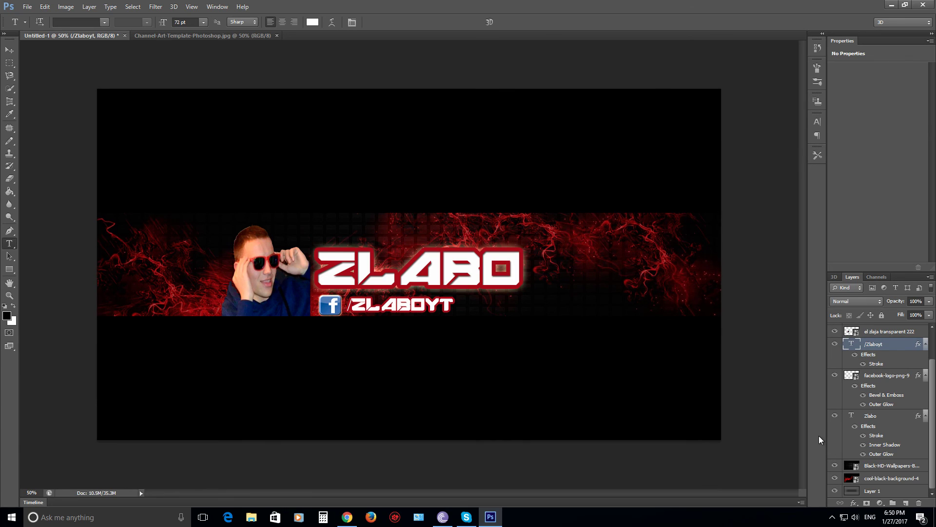